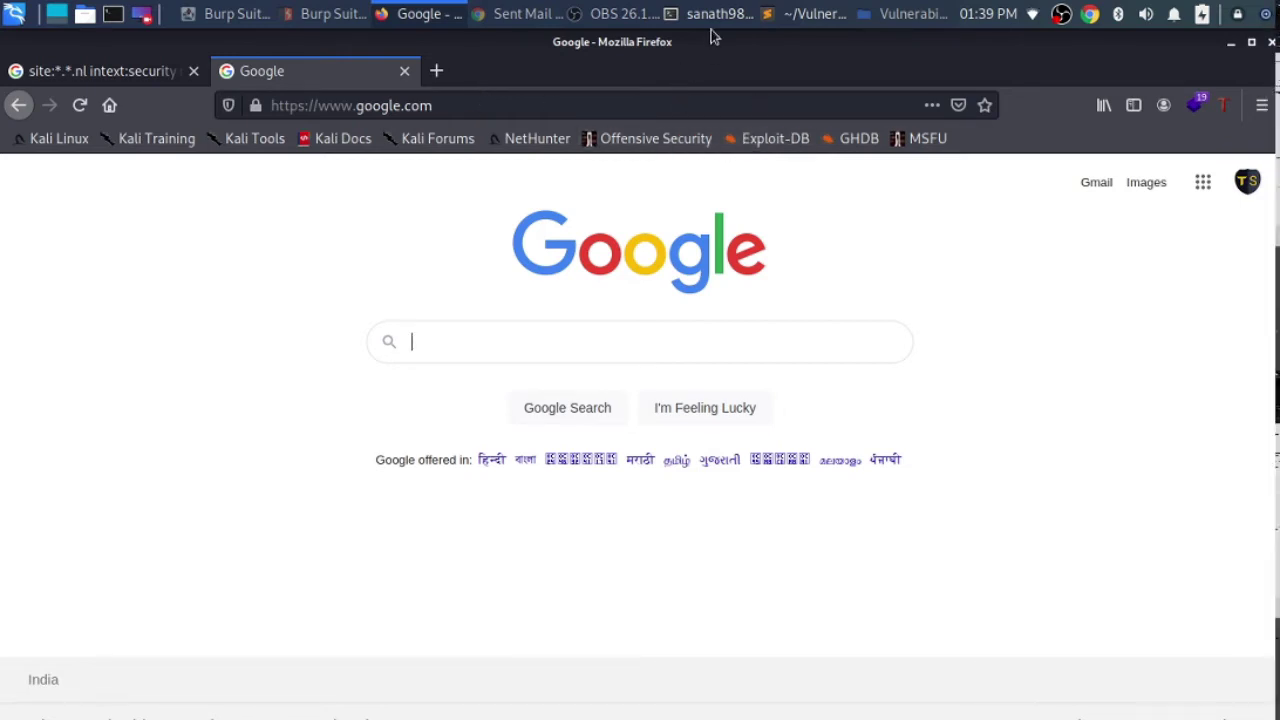
# Switch to Sublime Text and look through the list of Google dorks in dorks.txt.
pyautogui.click(805, 20)
pyautogui.click(897, 439)
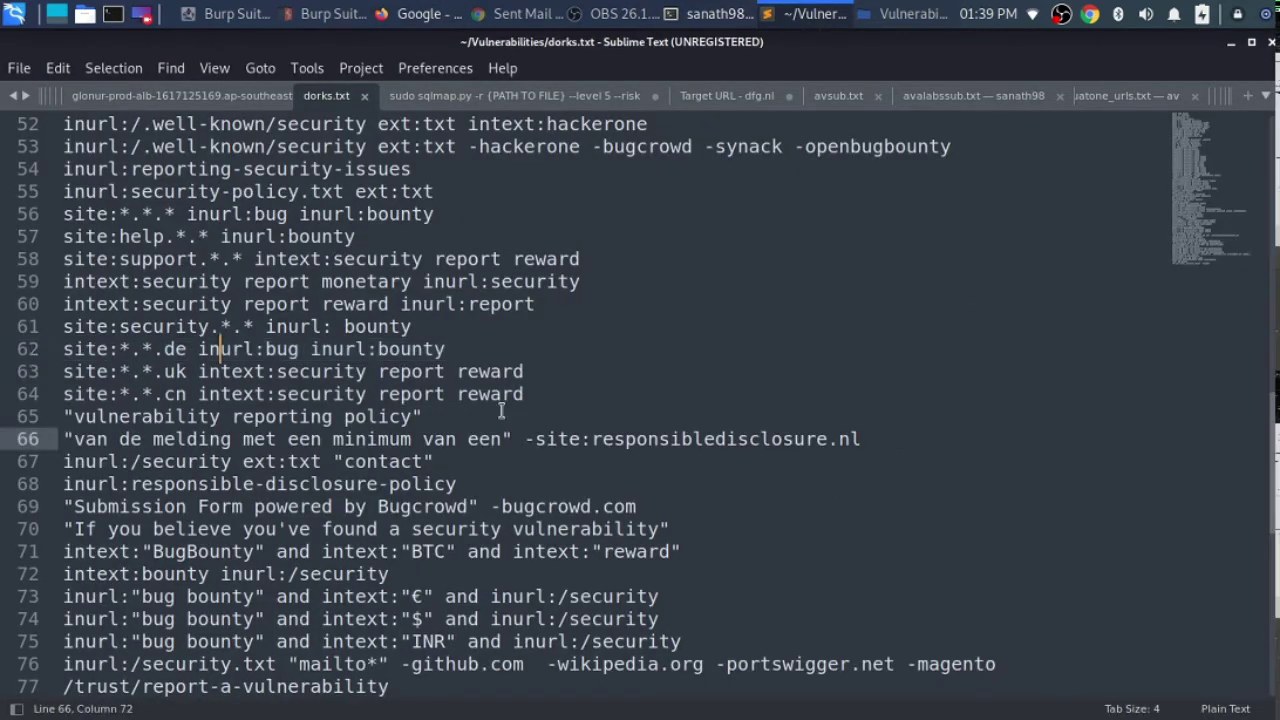
pyautogui.scroll(6, 500, 409)
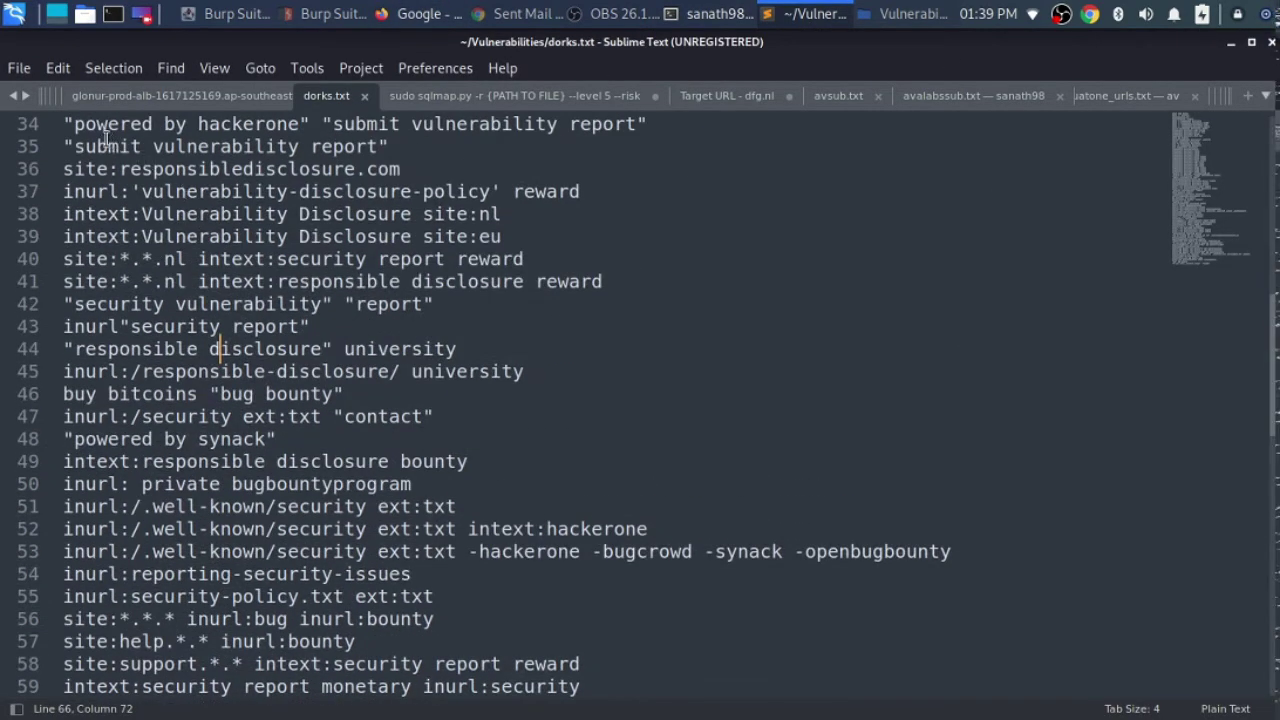
pyautogui.scroll(11, 214, 337)
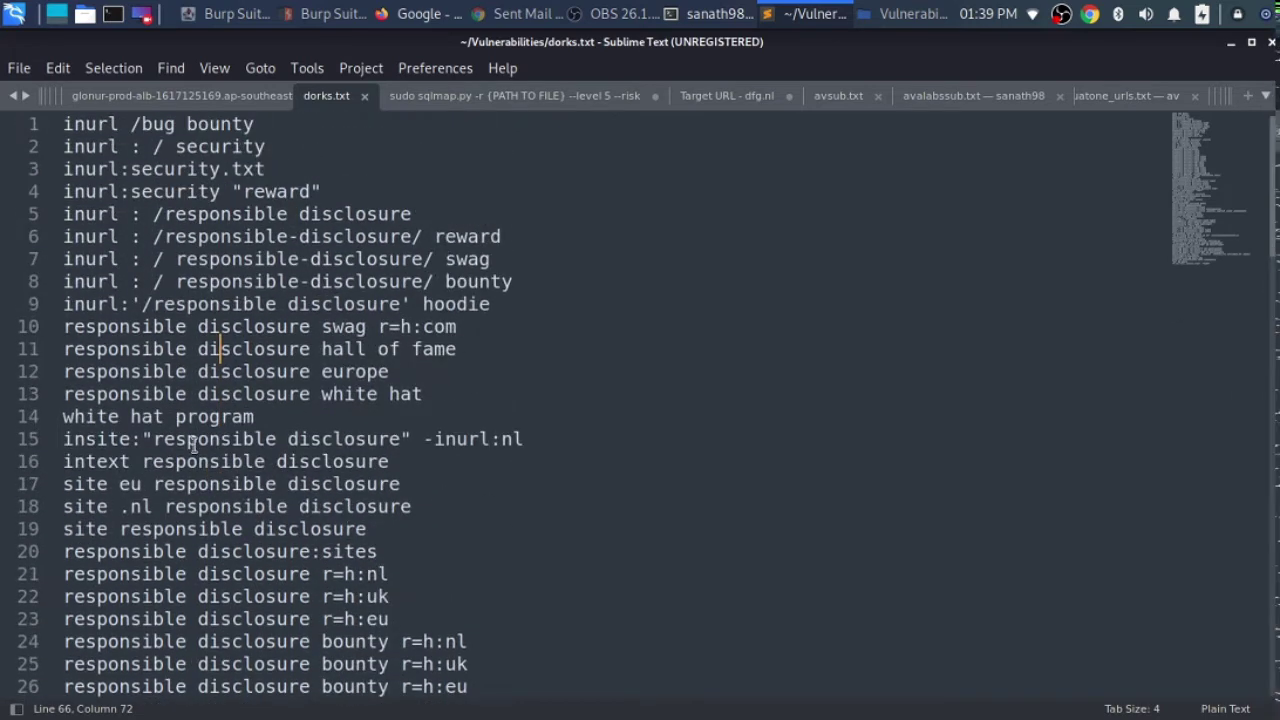
pyautogui.scroll(-11, 193, 446)
pyautogui.scroll(-5, 361, 434)
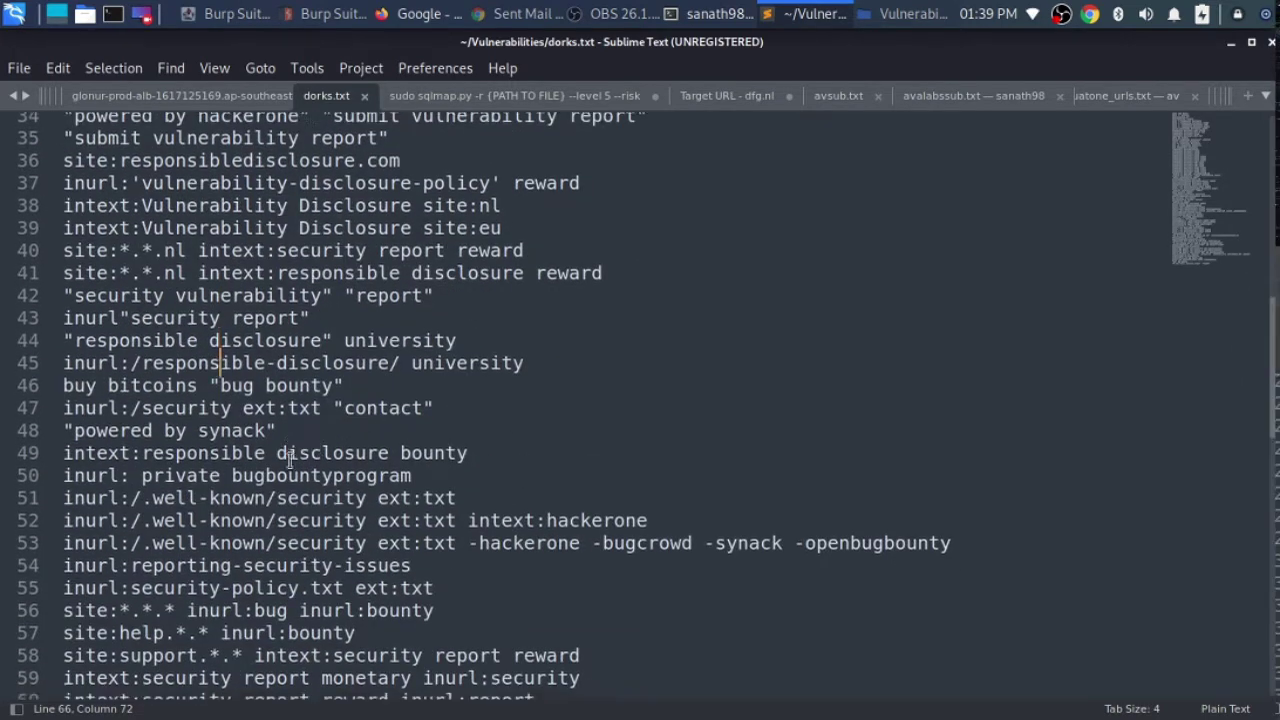
pyautogui.scroll(-8, 358, 400)
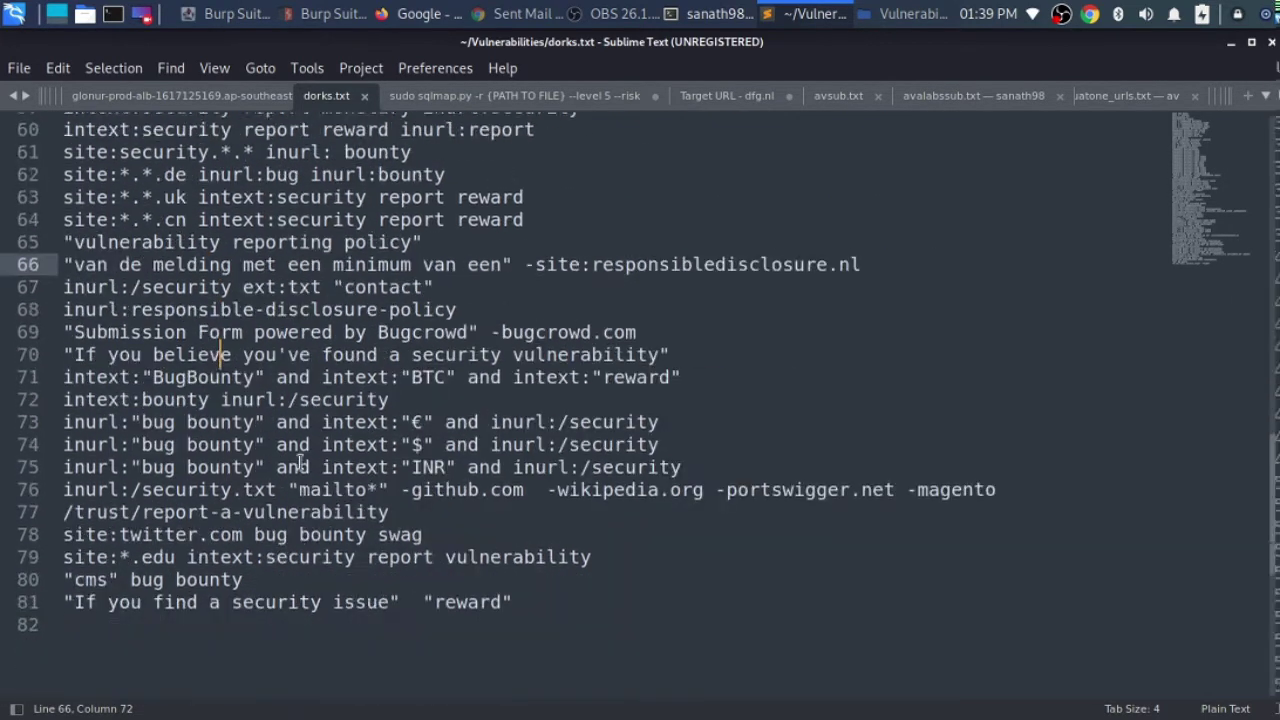
pyautogui.scroll(10, 224, 468)
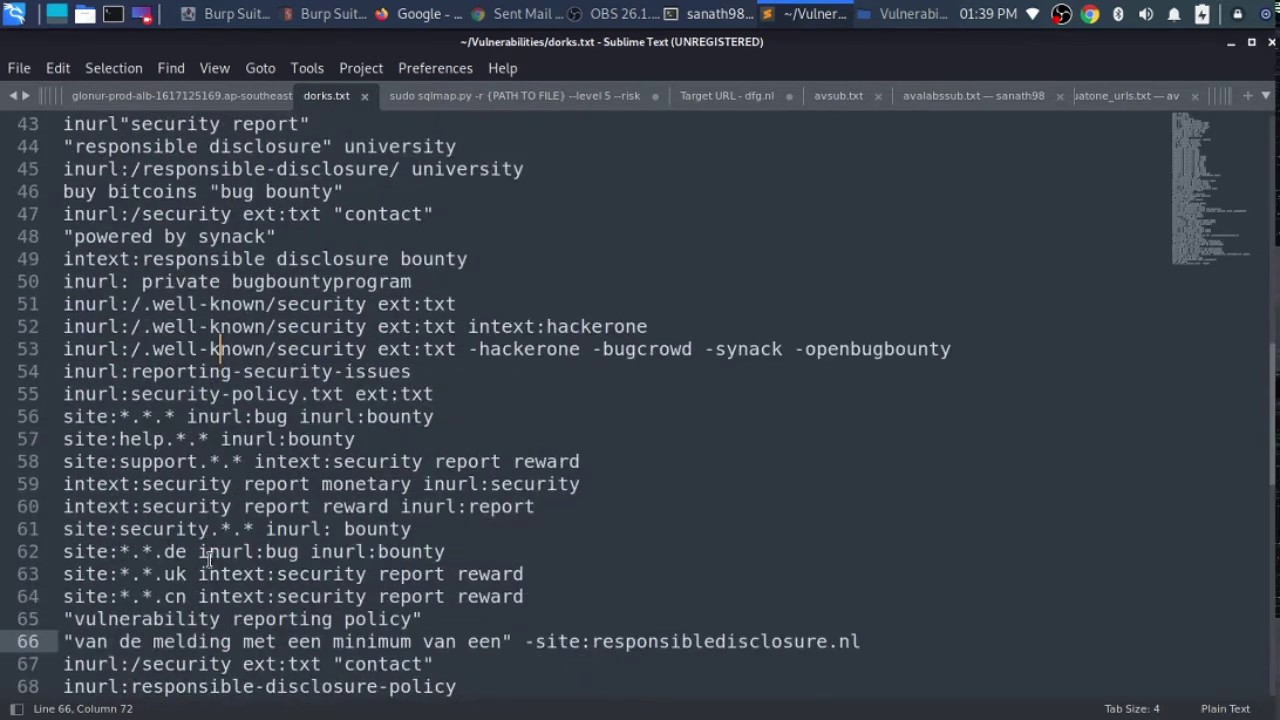
pyautogui.scroll(1, 262, 454)
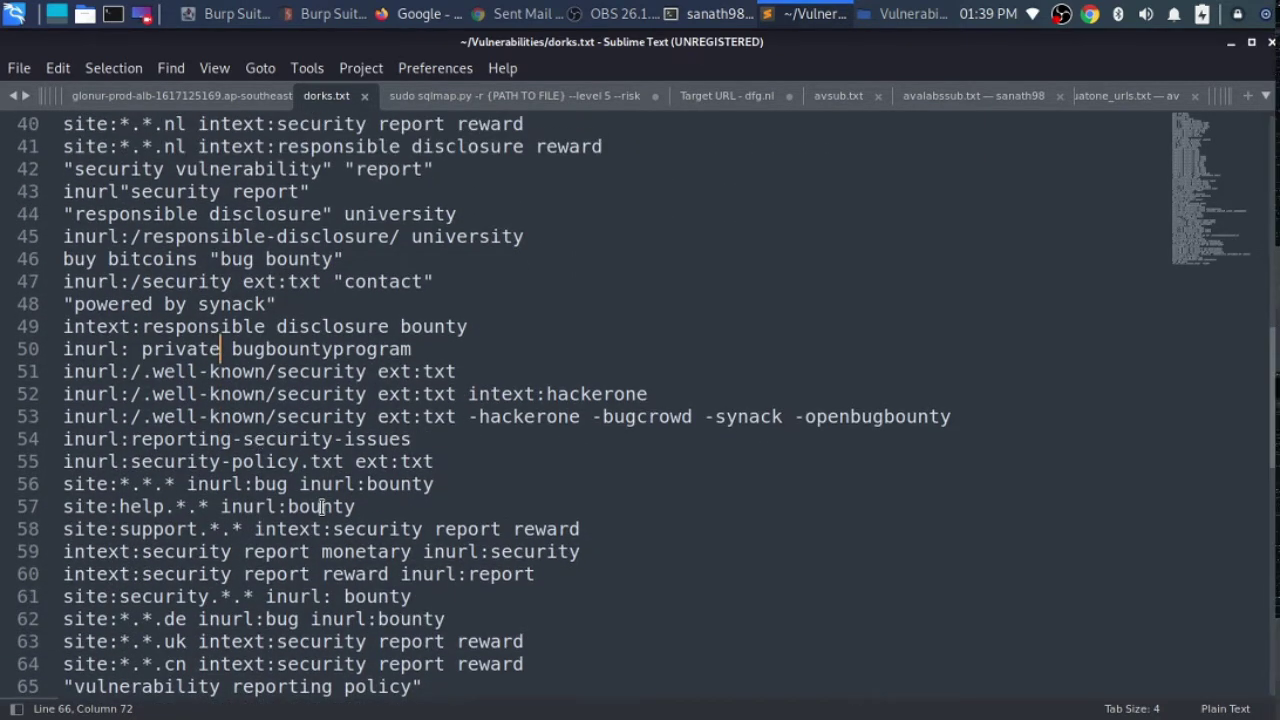
# Copy the dork "site:*.*.nl intext:responsible disclosure reward" from line 41 of dorks.txt.
pyautogui.scroll(2, 320, 507)
pyautogui.click(543, 262)
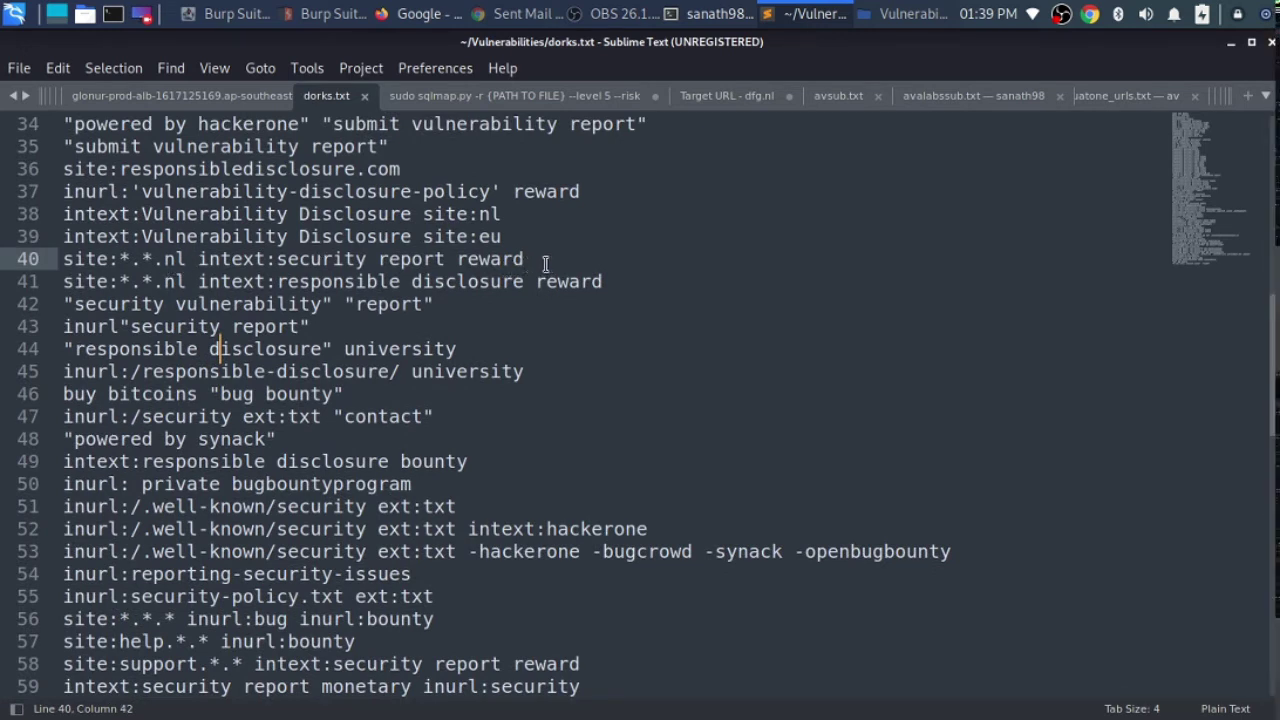
pyautogui.moveTo(545, 263); pyautogui.dragTo(60, 262)
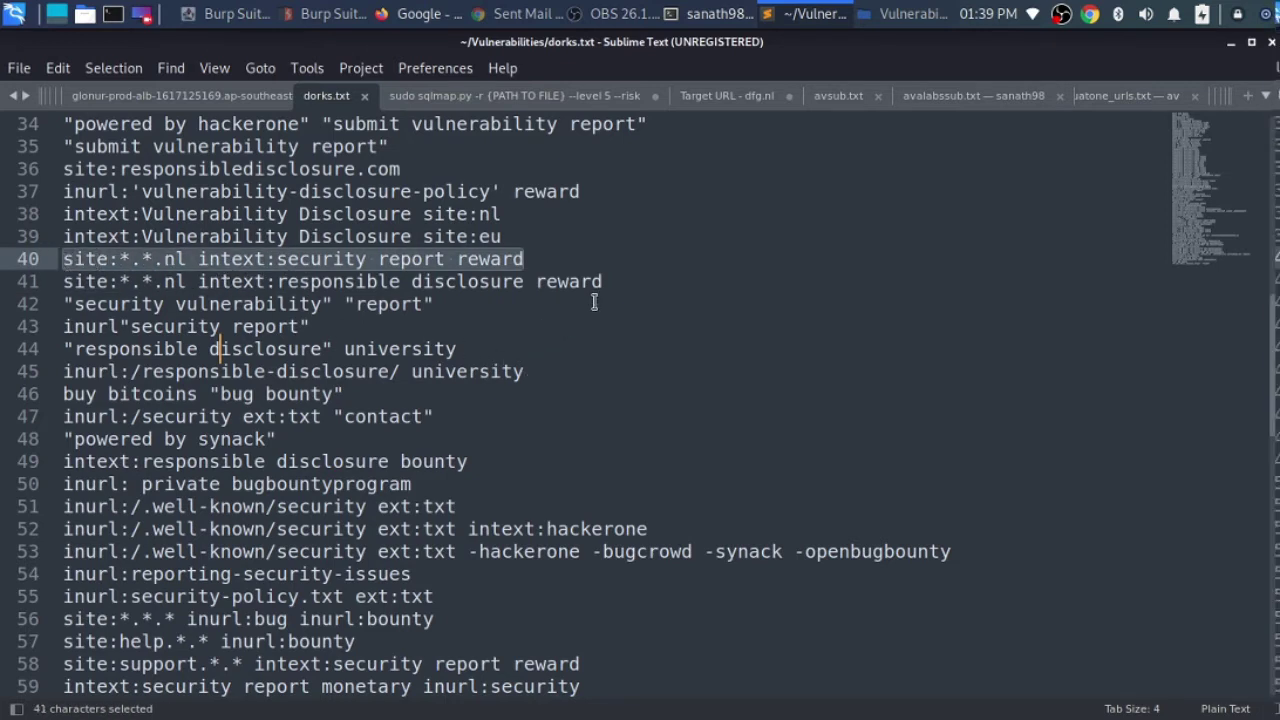
pyautogui.moveTo(603, 281); pyautogui.dragTo(48, 283)
pyautogui.hotkey('ctrl', 'c')
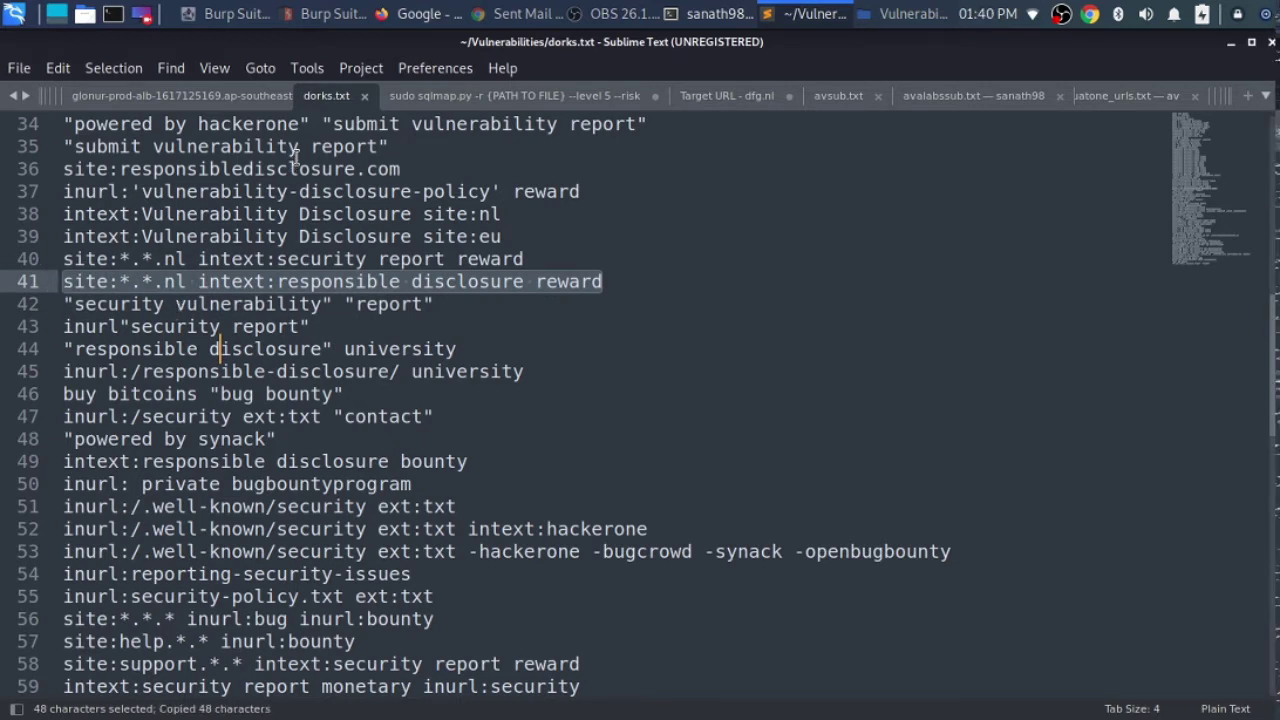
# Switch to Firefox and search Google for the copied dork "site:*.*.nl intext:responsible disclosure reward".
pyautogui.click(520, 14)
pyautogui.click(428, 14)
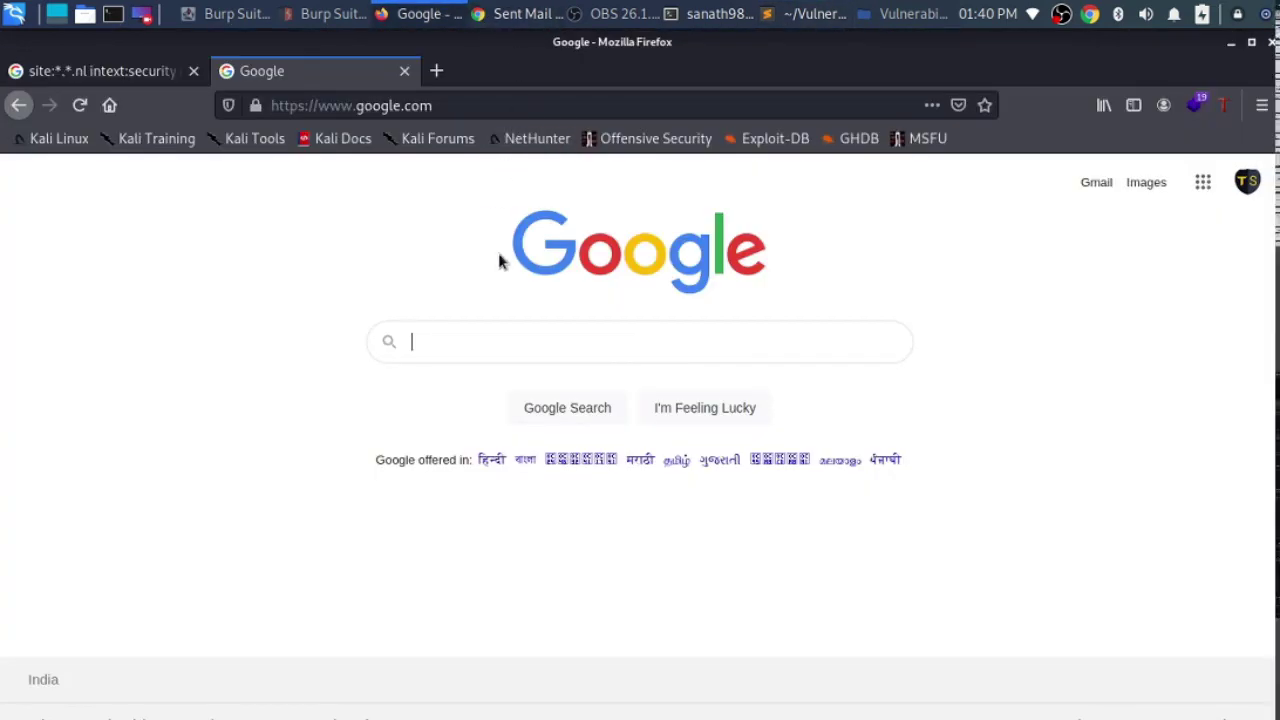
pyautogui.click(500, 341)
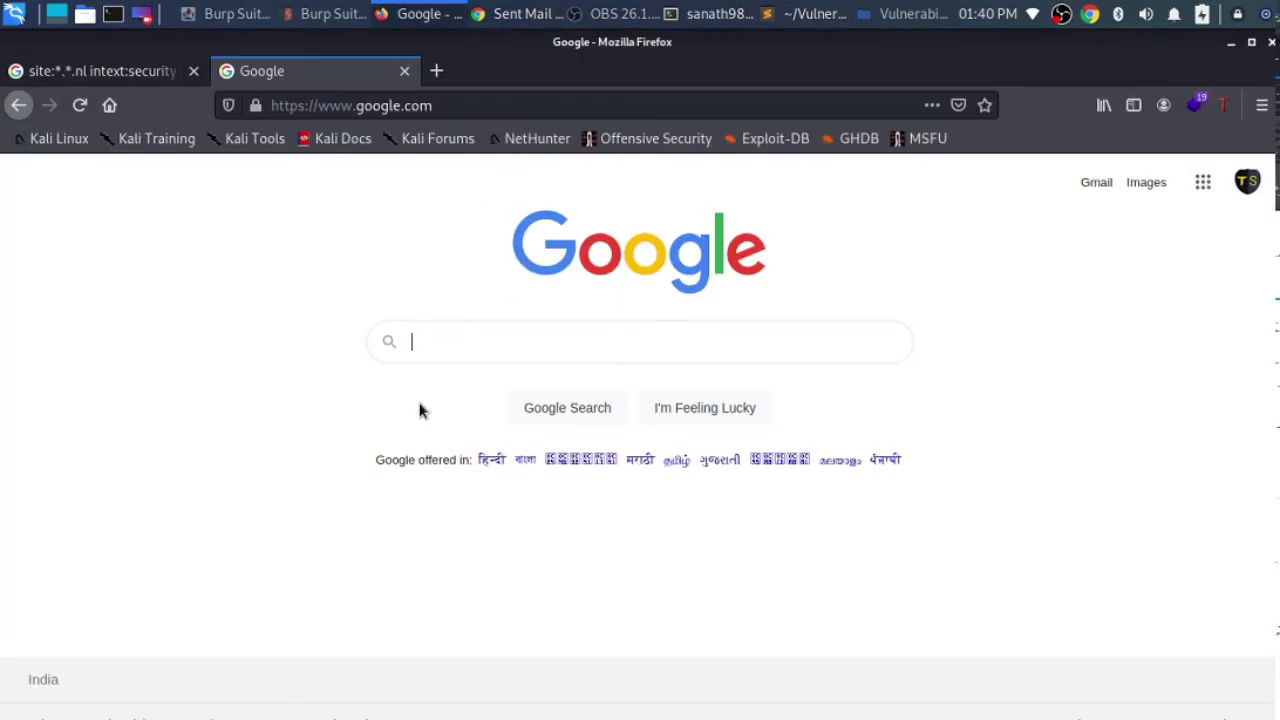
pyautogui.click(447, 354)
pyautogui.hotkey('ctrl', 'v')
pyautogui.press('Return')
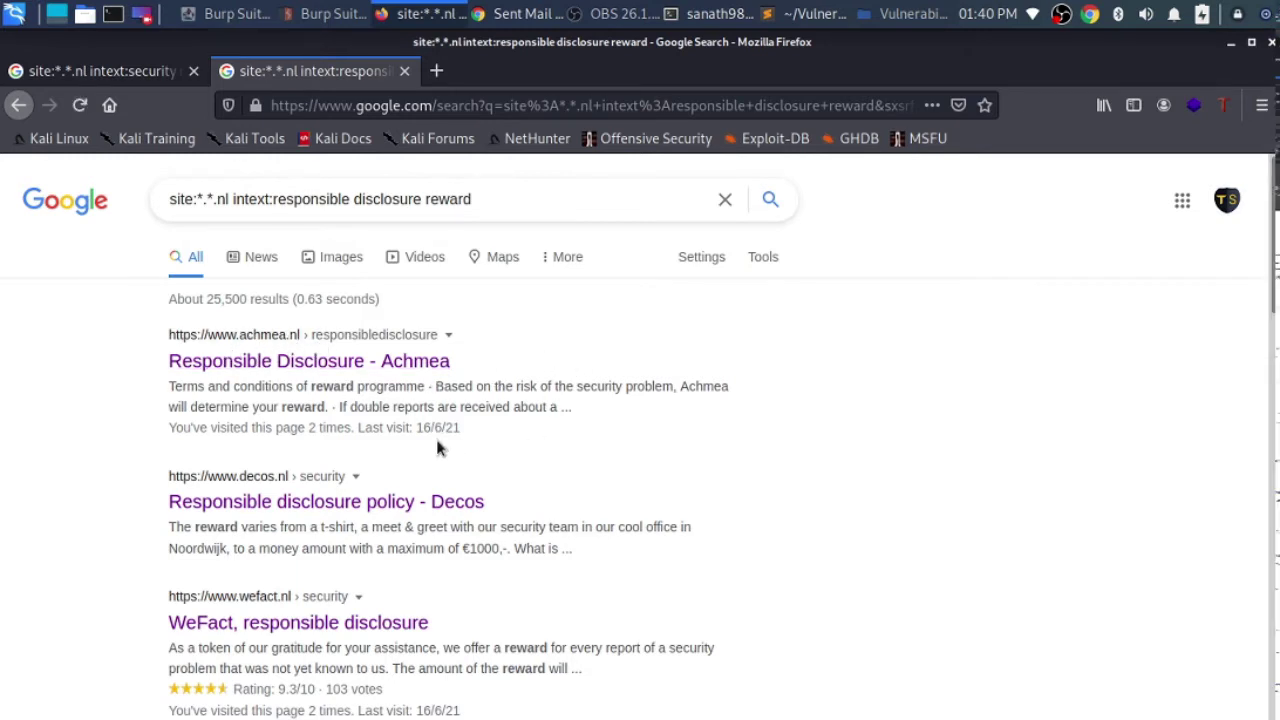
# Open the Achmea Responsible Disclosure search result in a new tab and bring that tab to the front.
pyautogui.rightClick(364, 363)
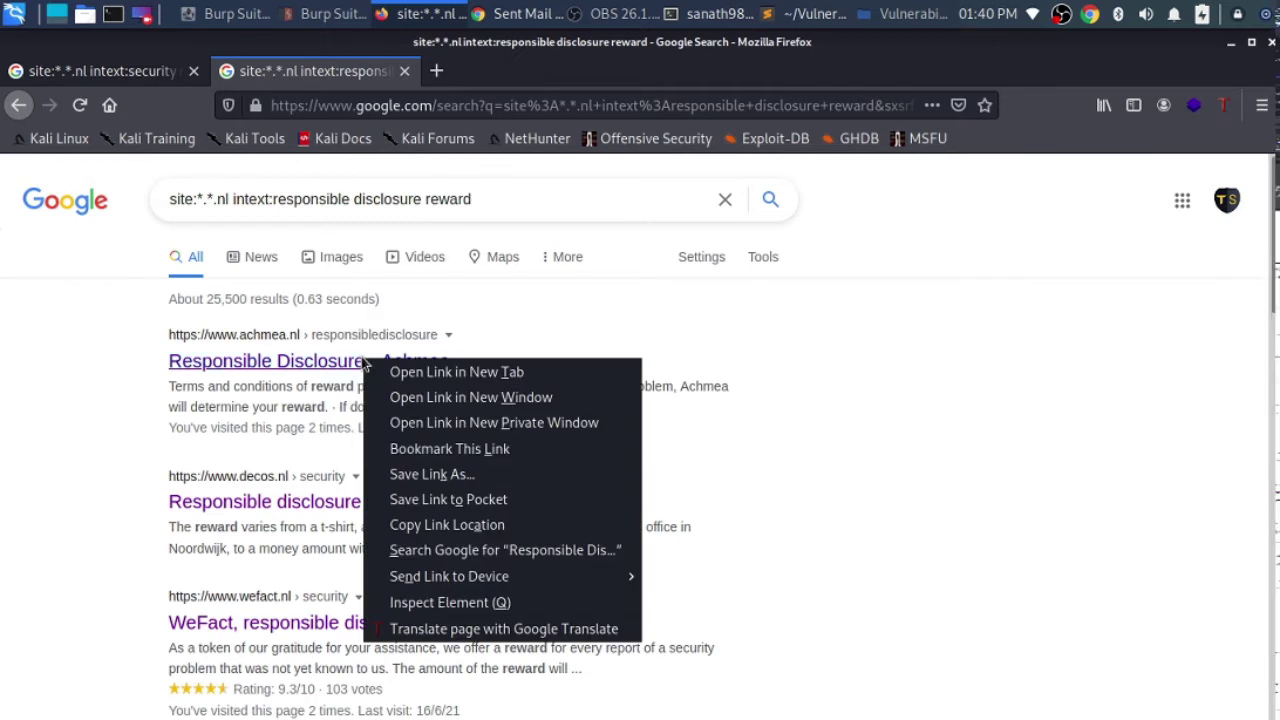
pyautogui.click(388, 371)
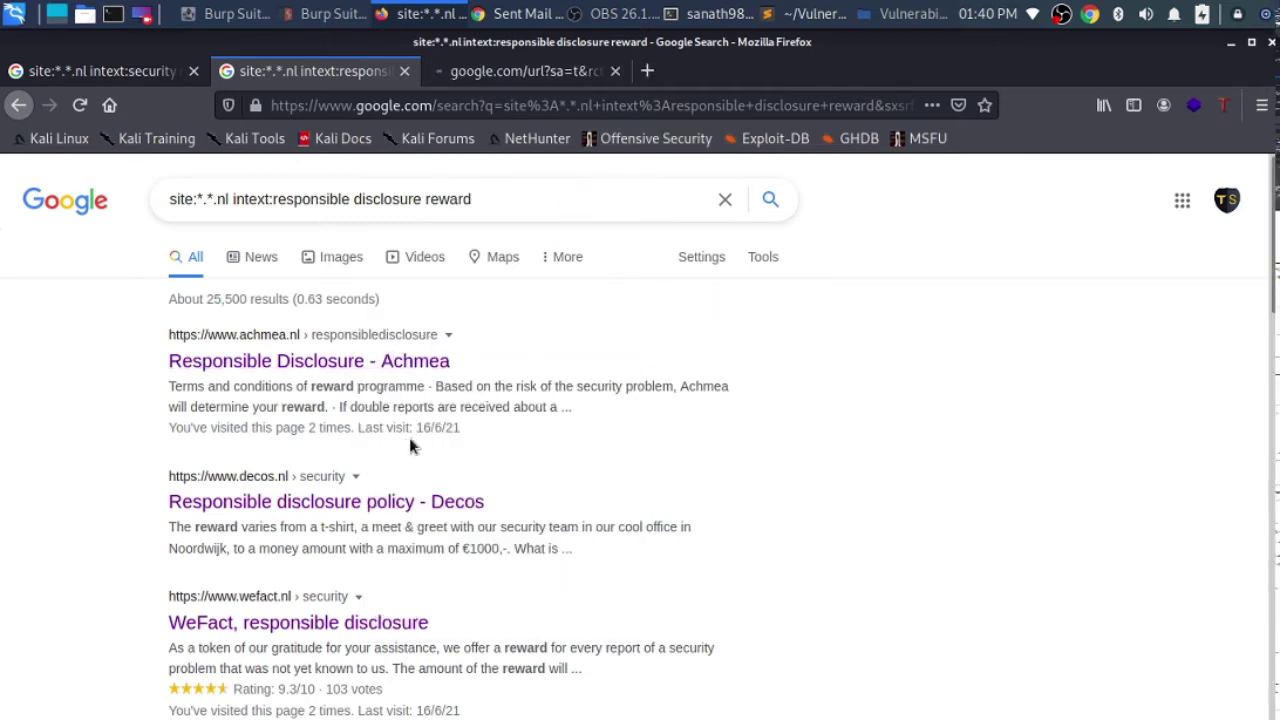
pyautogui.click(561, 66)
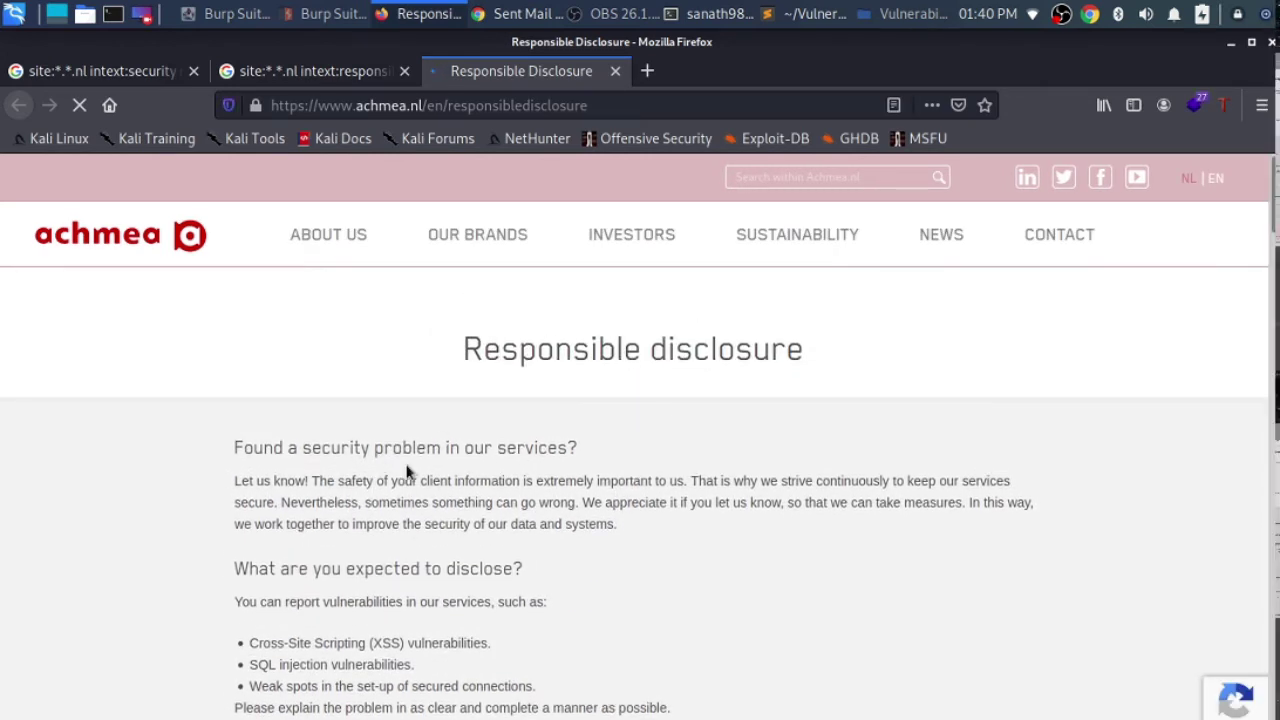
# Examine the vulnerability types Achmea accepts and its Exceptions list, highlighting both bullet lists while reading.
pyautogui.scroll(-3, 274, 460)
pyautogui.scroll(1, 331, 363)
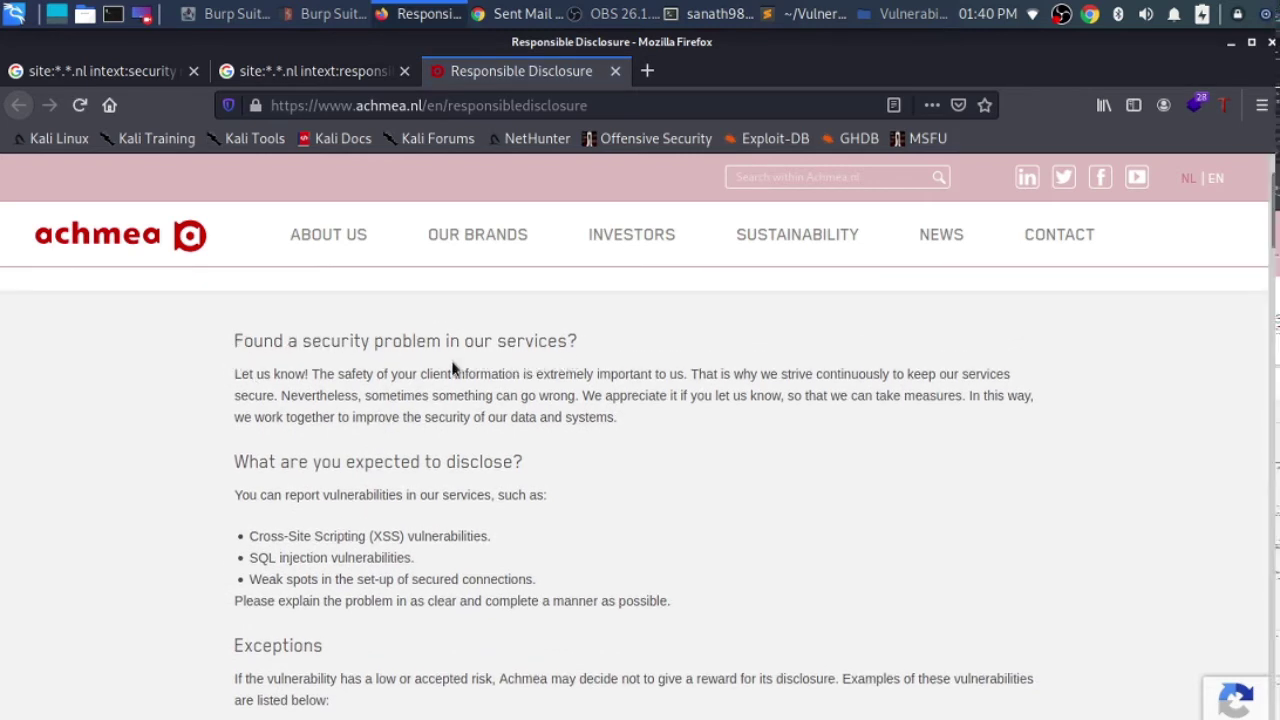
pyautogui.scroll(-5, 330, 470)
pyautogui.scroll(2, 391, 443)
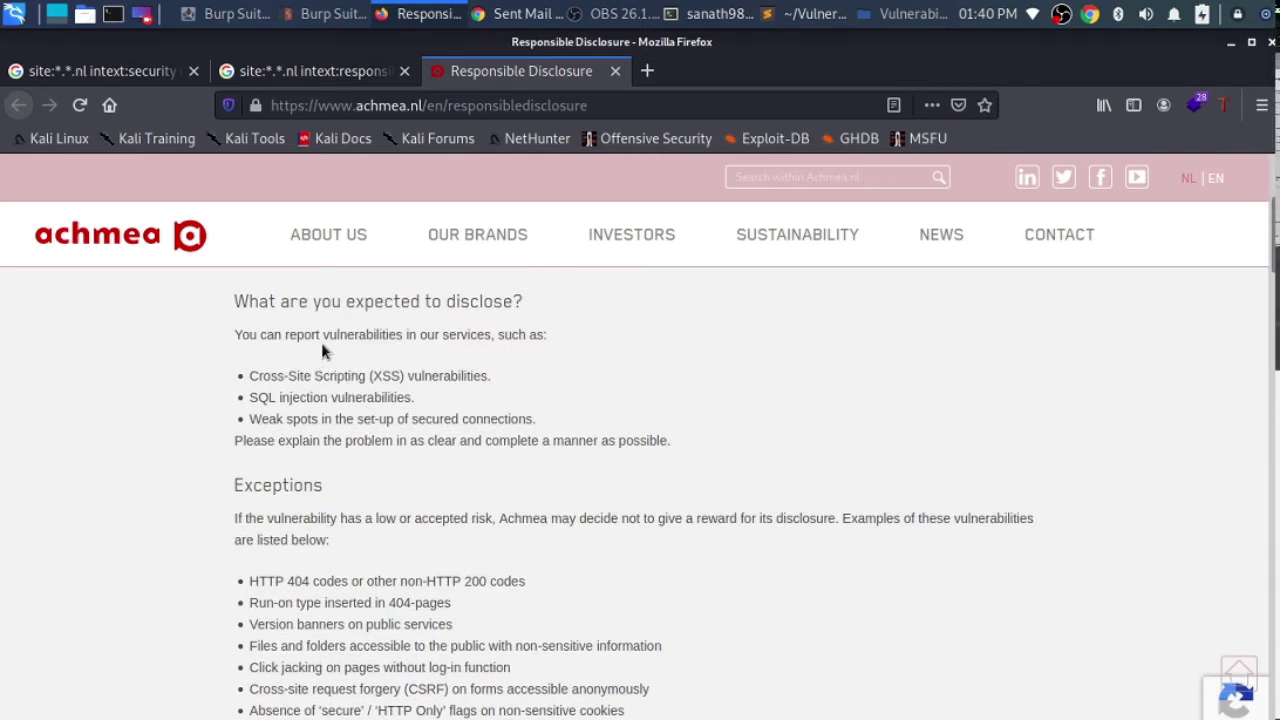
pyautogui.moveTo(245, 375); pyautogui.dragTo(700, 443)
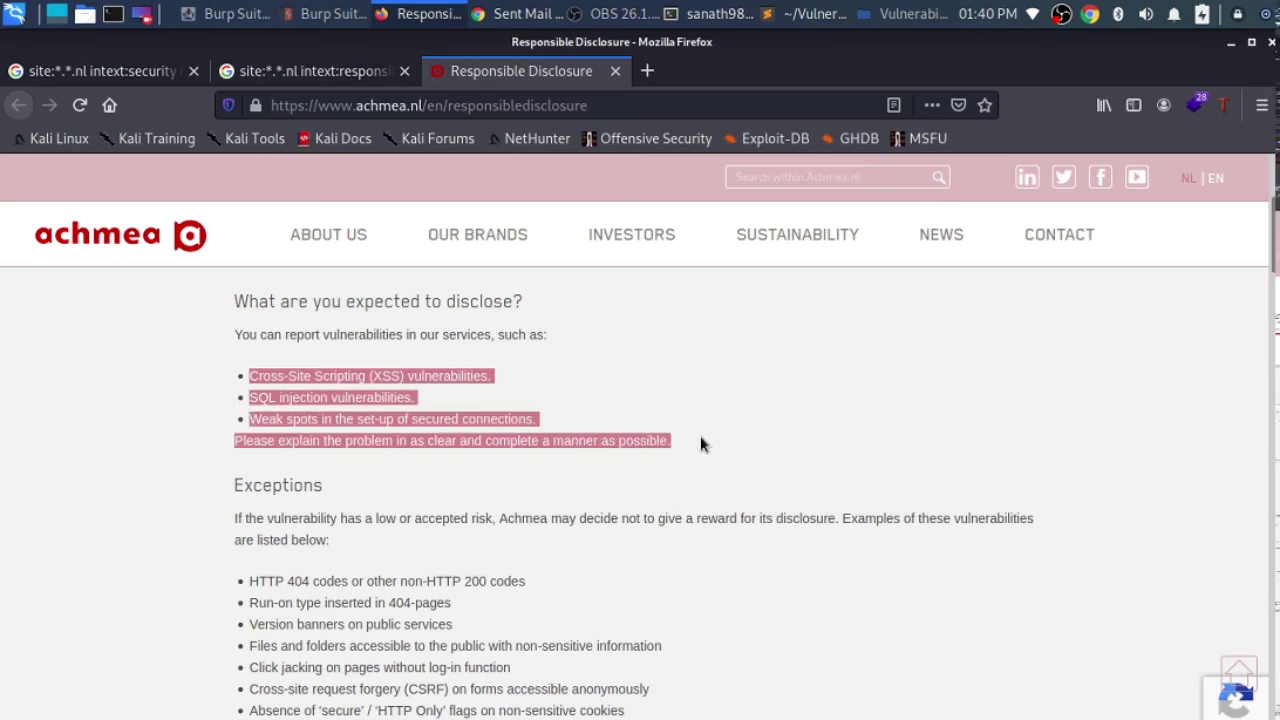
pyautogui.click(443, 434)
pyautogui.scroll(-3, 213, 585)
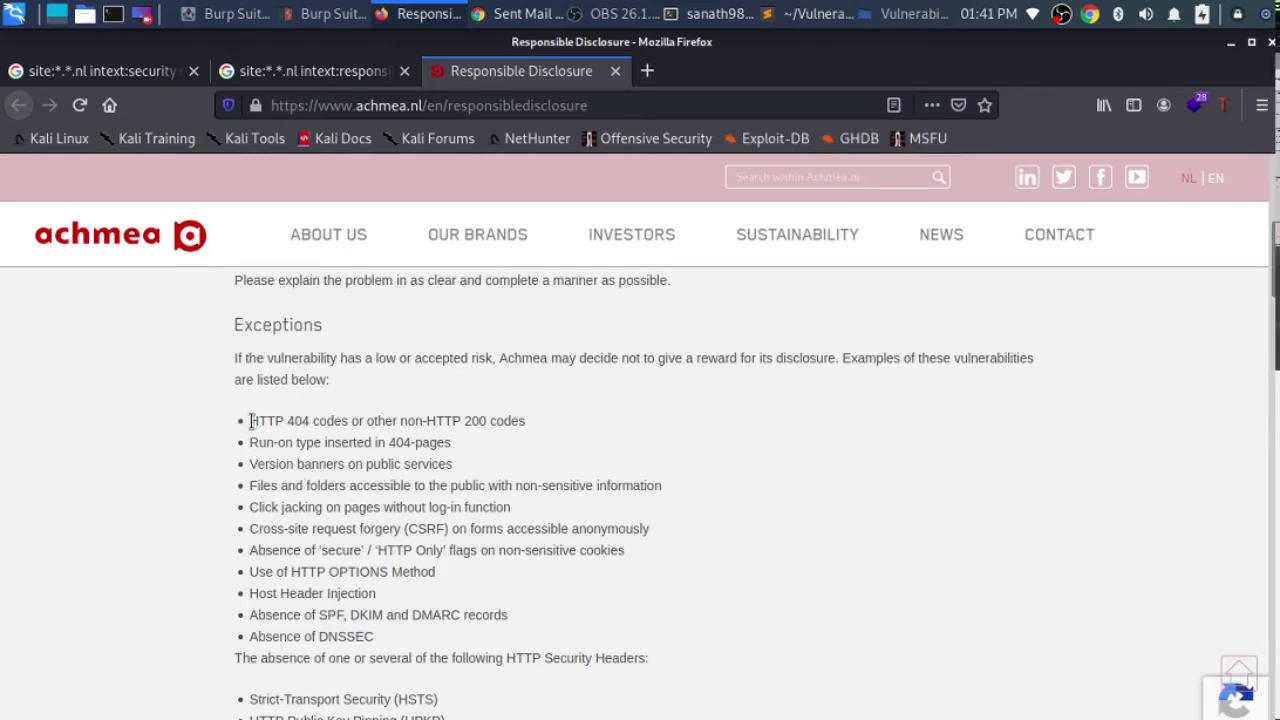
pyautogui.moveTo(250, 421); pyautogui.dragTo(497, 645)
pyautogui.click(497, 645)
pyautogui.moveTo(250, 421); pyautogui.dragTo(435, 645)
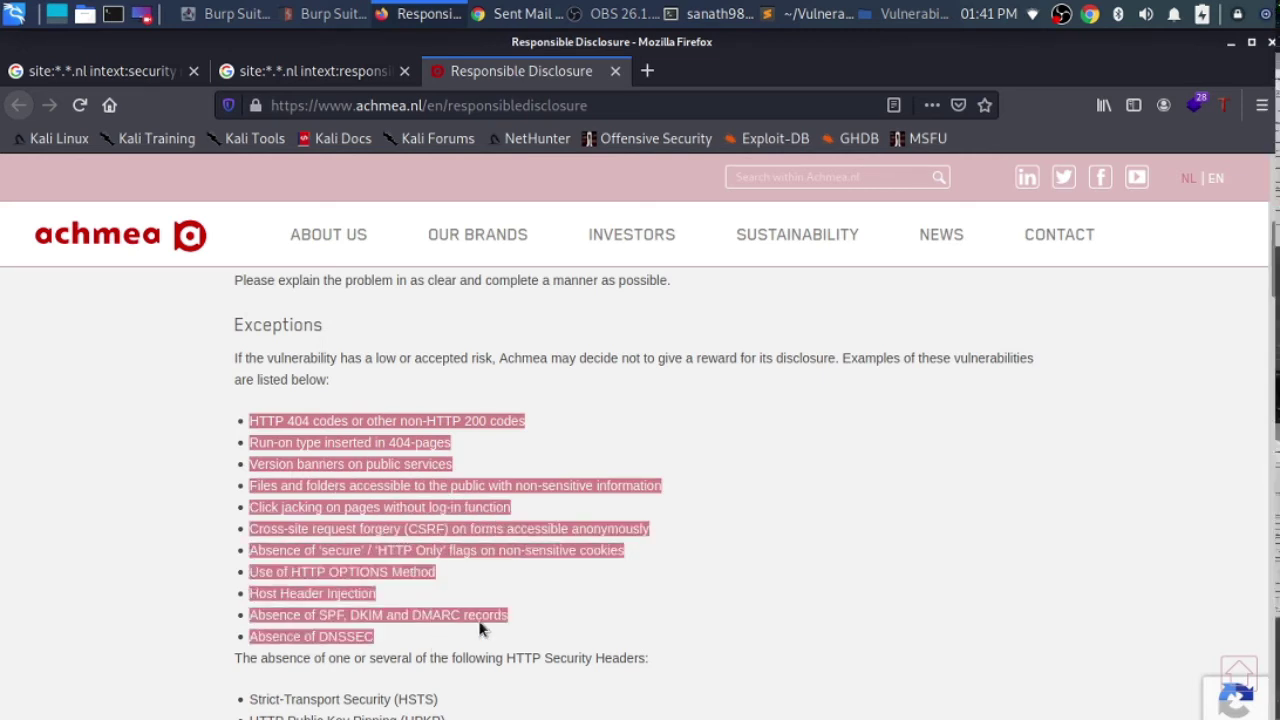
pyautogui.scroll(-3, 683, 611)
pyautogui.scroll(1, 683, 611)
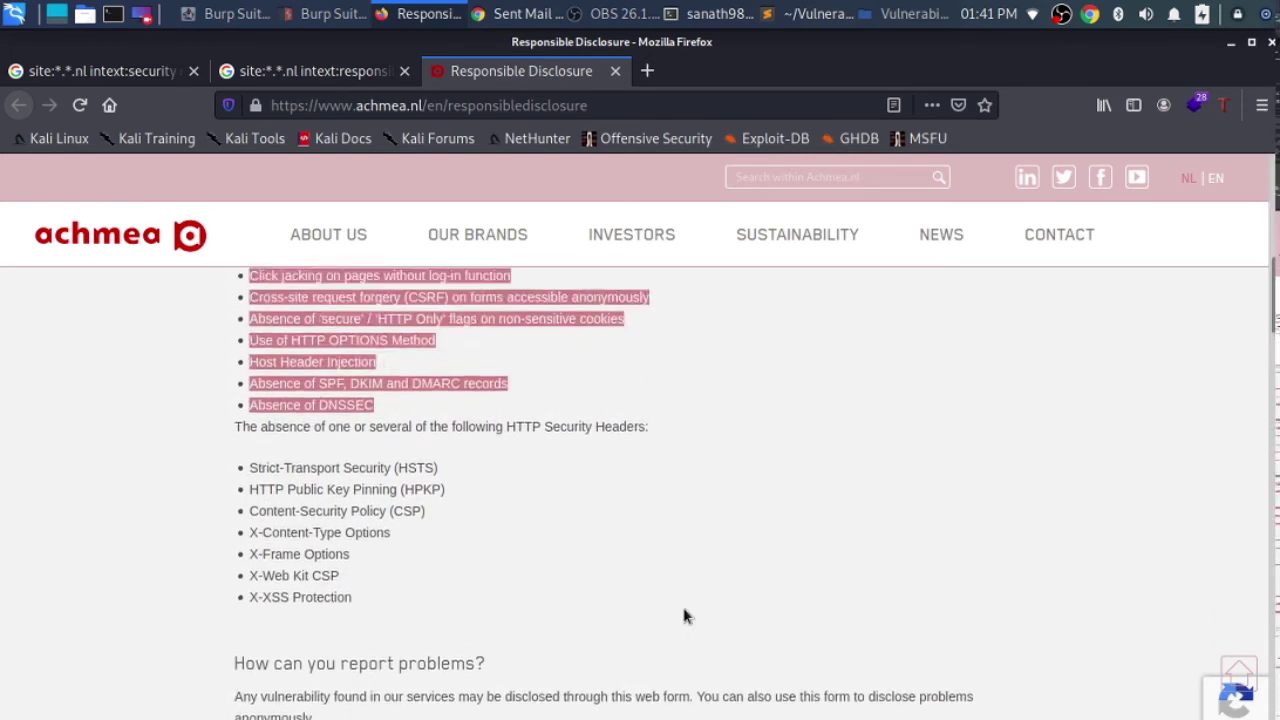
pyautogui.scroll(-1, 600, 605)
# Read Achmea's reporting rules and the "What will we do with your report?" section, highlighting the reward description.
pyautogui.scroll(-5, 486, 594)
pyautogui.scroll(4, 430, 575)
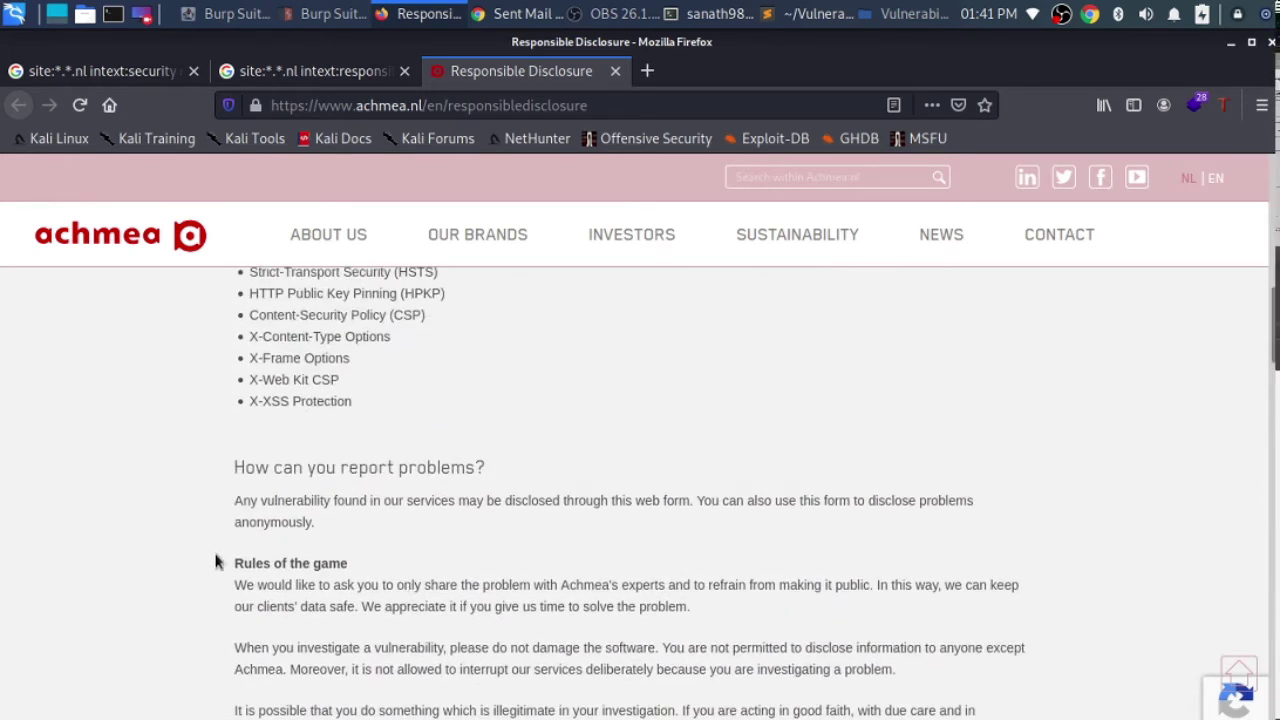
pyautogui.scroll(-2, 257, 534)
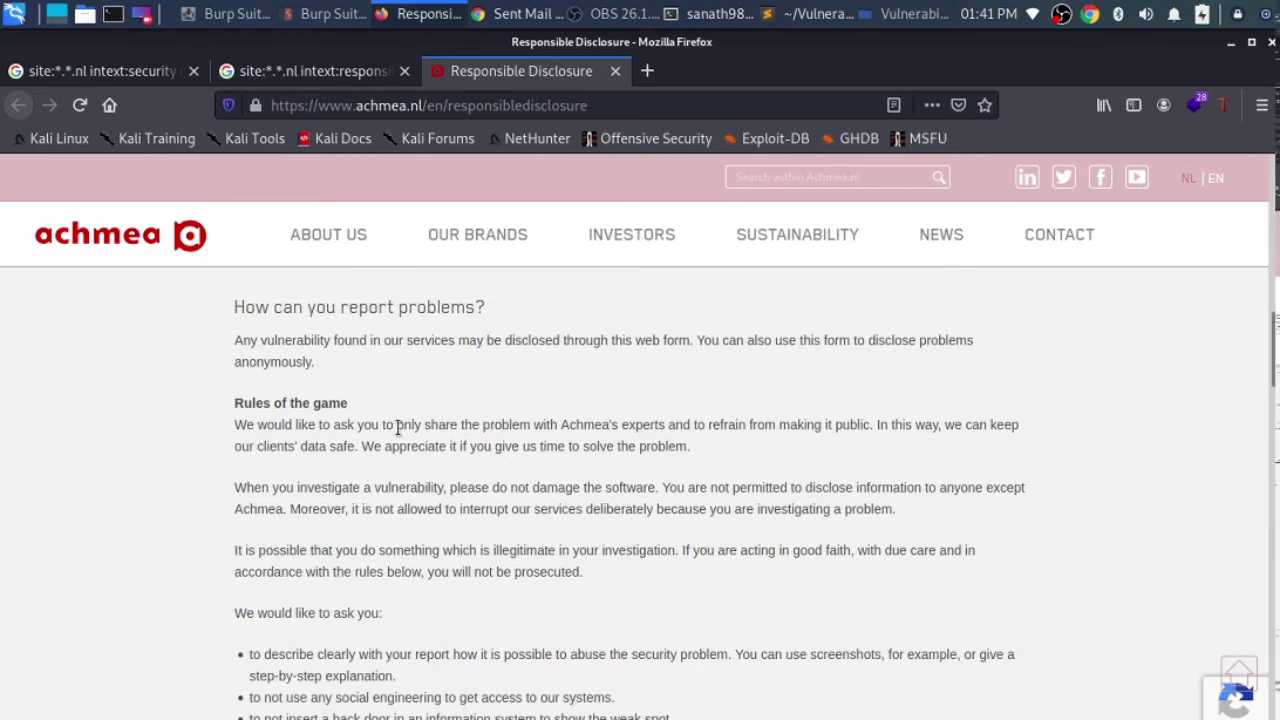
pyautogui.scroll(-2, 397, 420)
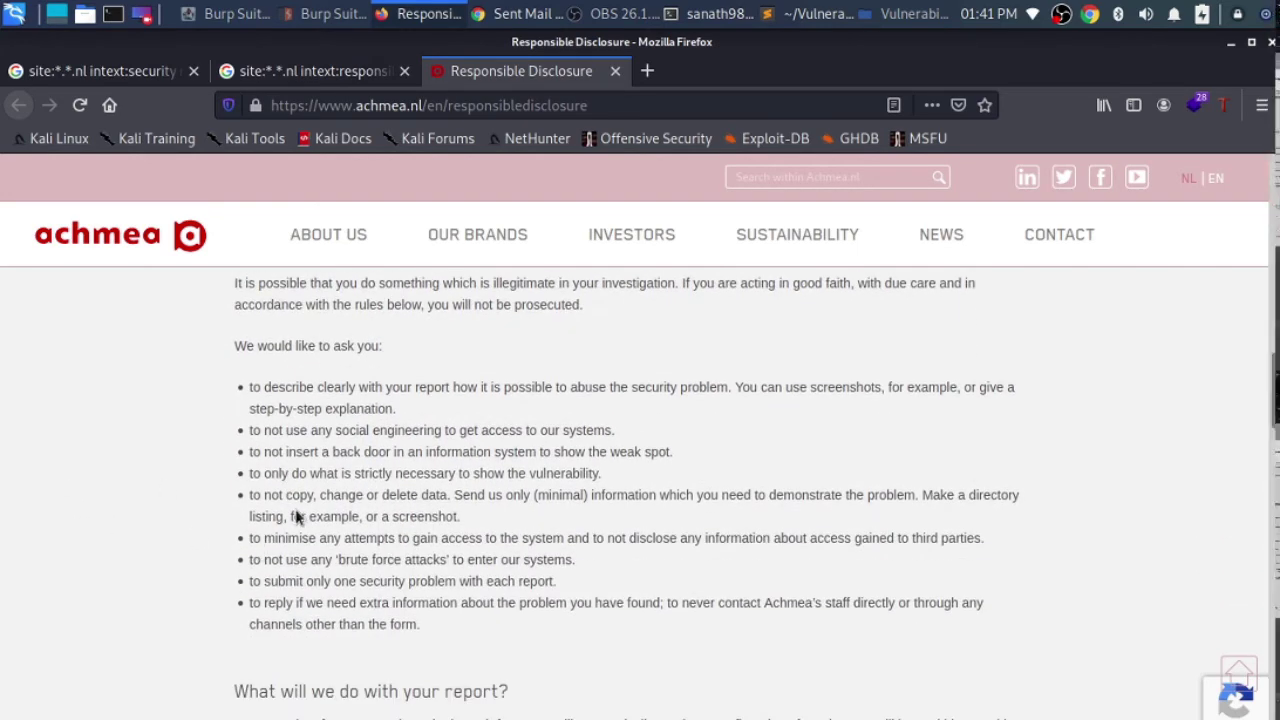
pyautogui.scroll(-1, 505, 594)
pyautogui.scroll(-2, 505, 594)
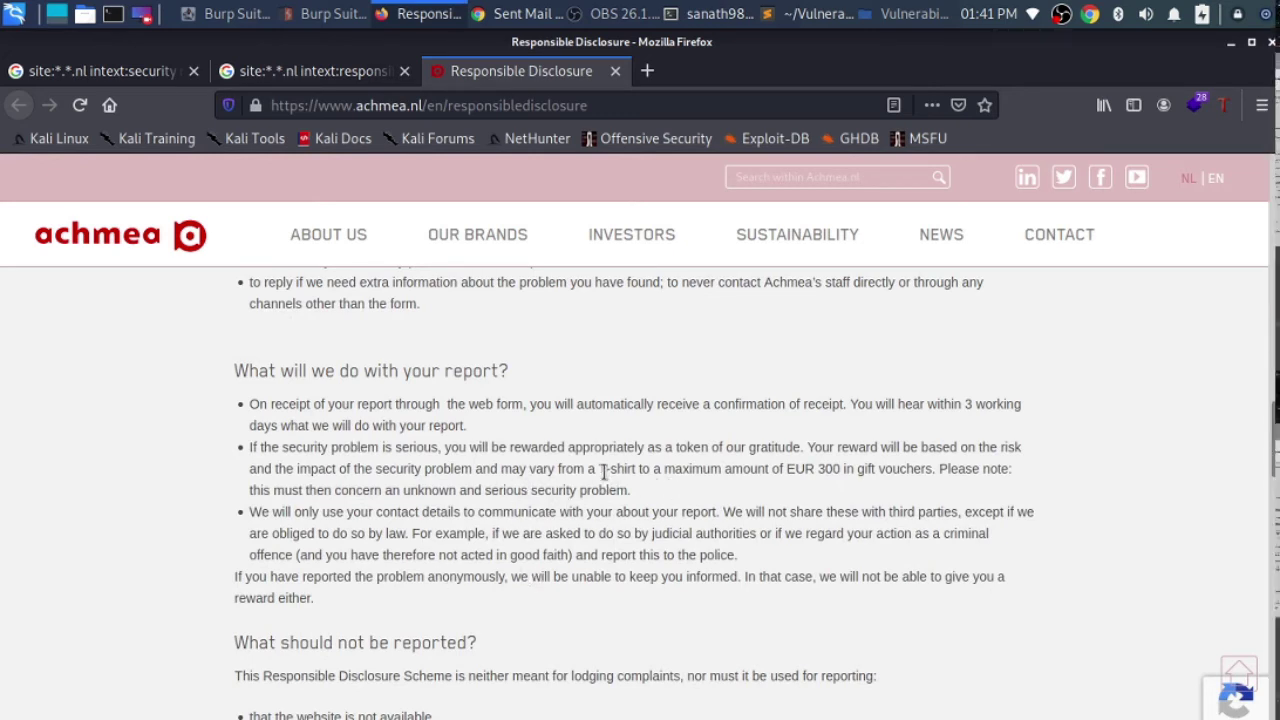
pyautogui.moveTo(599, 469); pyautogui.dragTo(968, 470)
pyautogui.click(878, 472)
pyautogui.click(895, 474)
pyautogui.moveTo(867, 473); pyautogui.dragTo(950, 472)
pyautogui.click(950, 472)
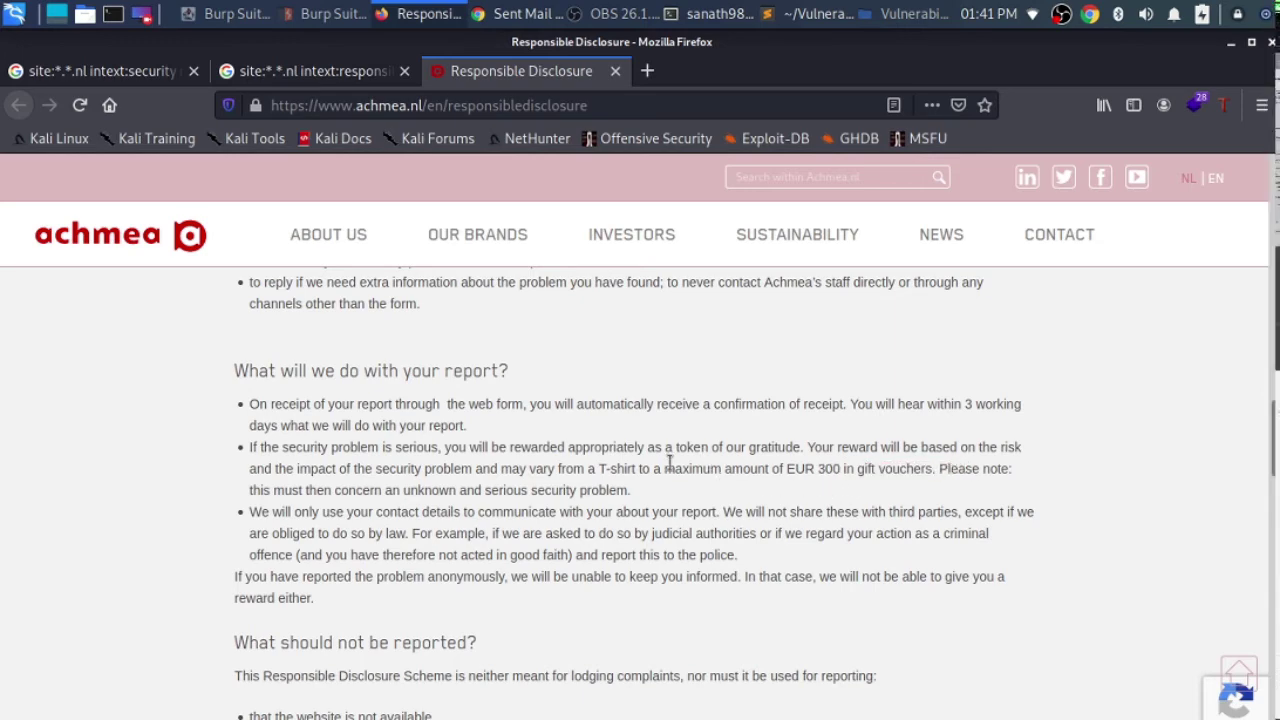
# Review what should not be reported, the terms and conditions of the reward programme, and the brands in its scope.
pyautogui.scroll(-5, 490, 500)
pyautogui.scroll(-1, 330, 505)
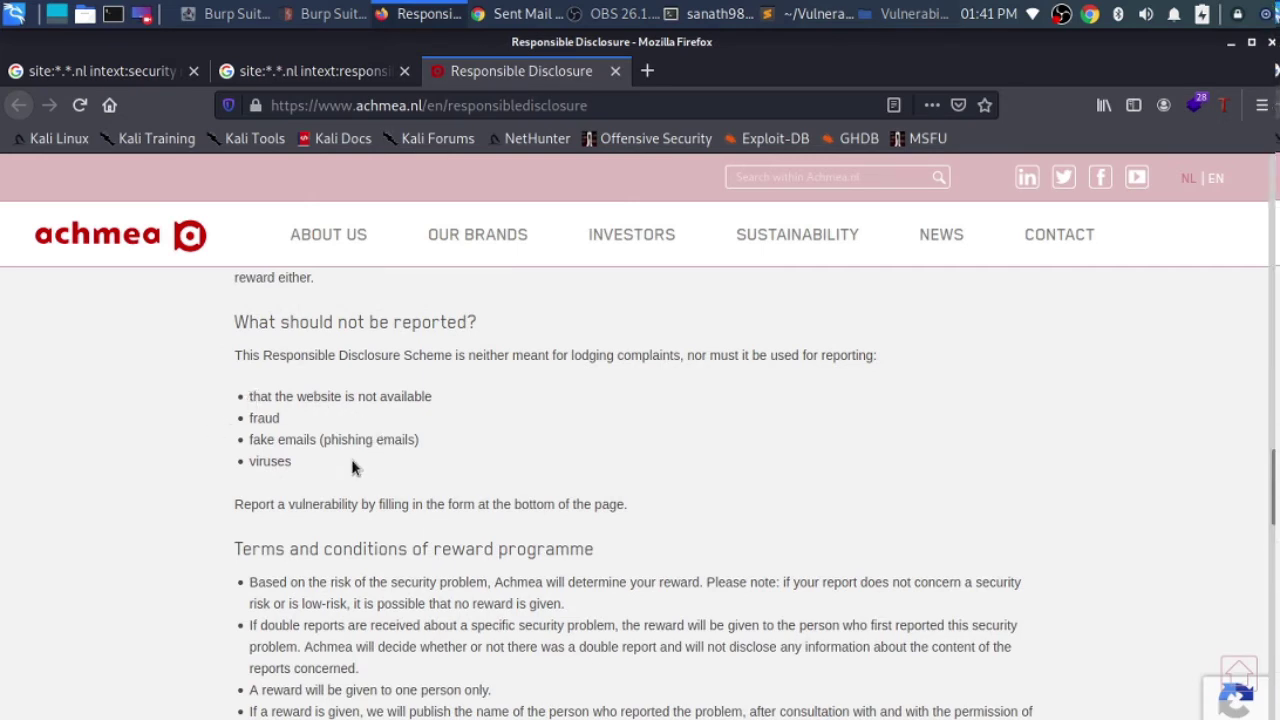
pyautogui.moveTo(351, 466); pyautogui.dragTo(253, 392)
pyautogui.click(251, 476)
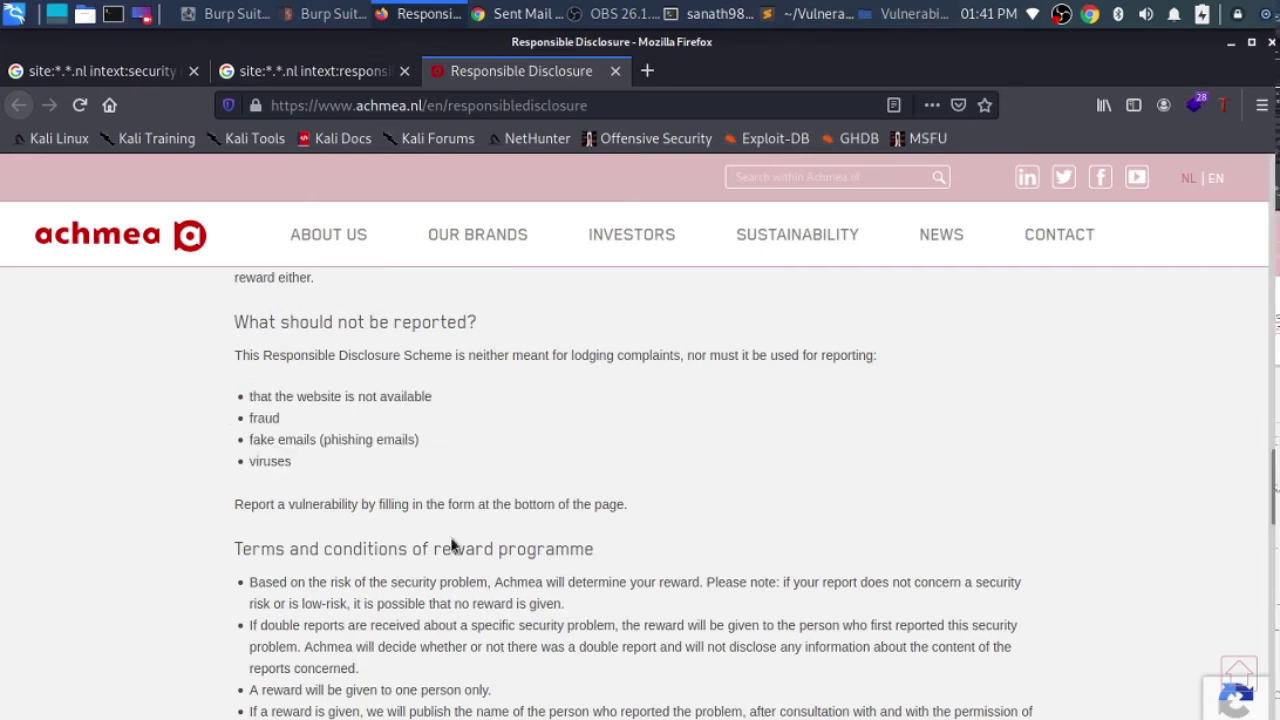
pyautogui.scroll(-3, 445, 600)
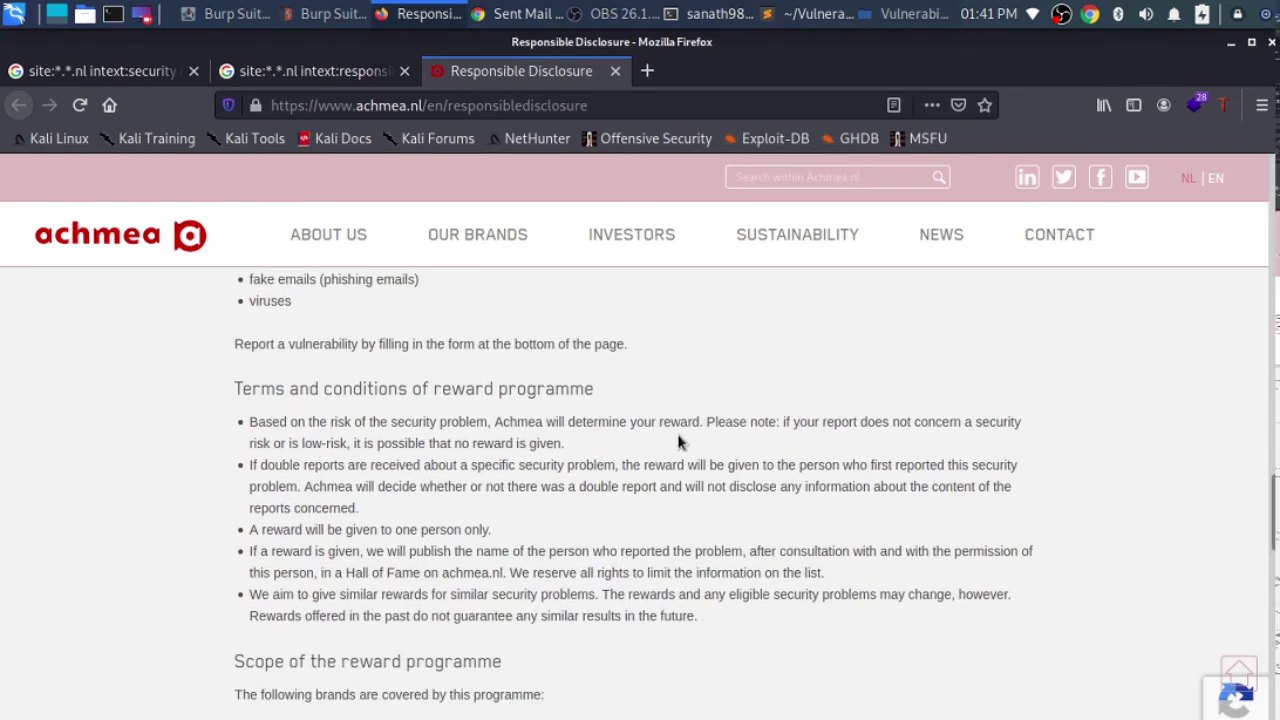
pyautogui.scroll(1, 537, 467)
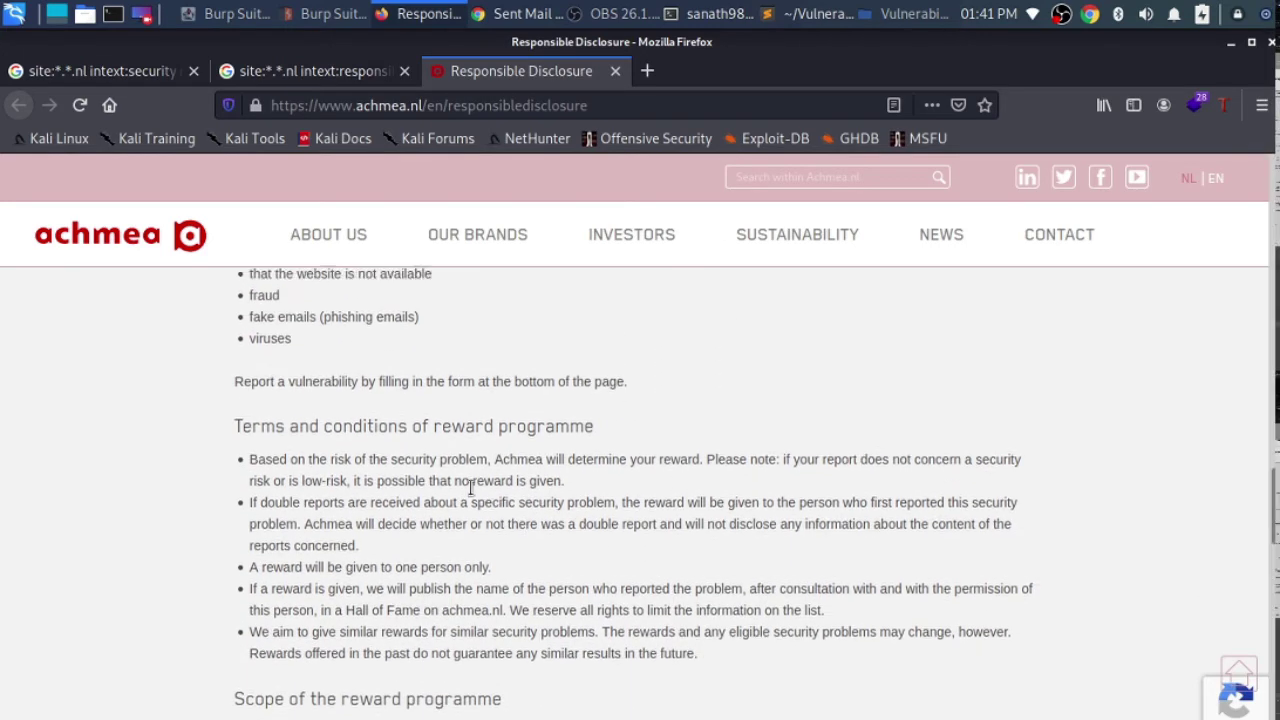
pyautogui.scroll(-6, 508, 491)
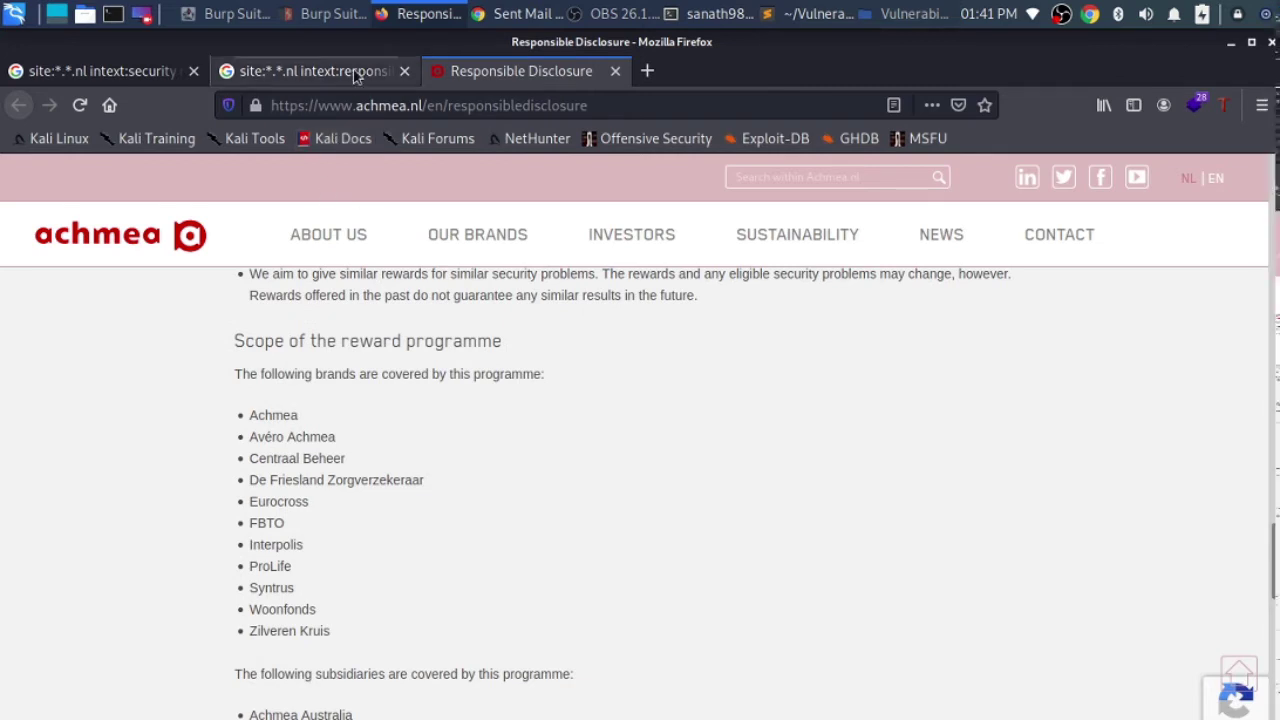
# Return to the Google results and look through the remaining disclosure programmes, highlighting the maximum reward in the Decos snippet.
pyautogui.click(313, 71)
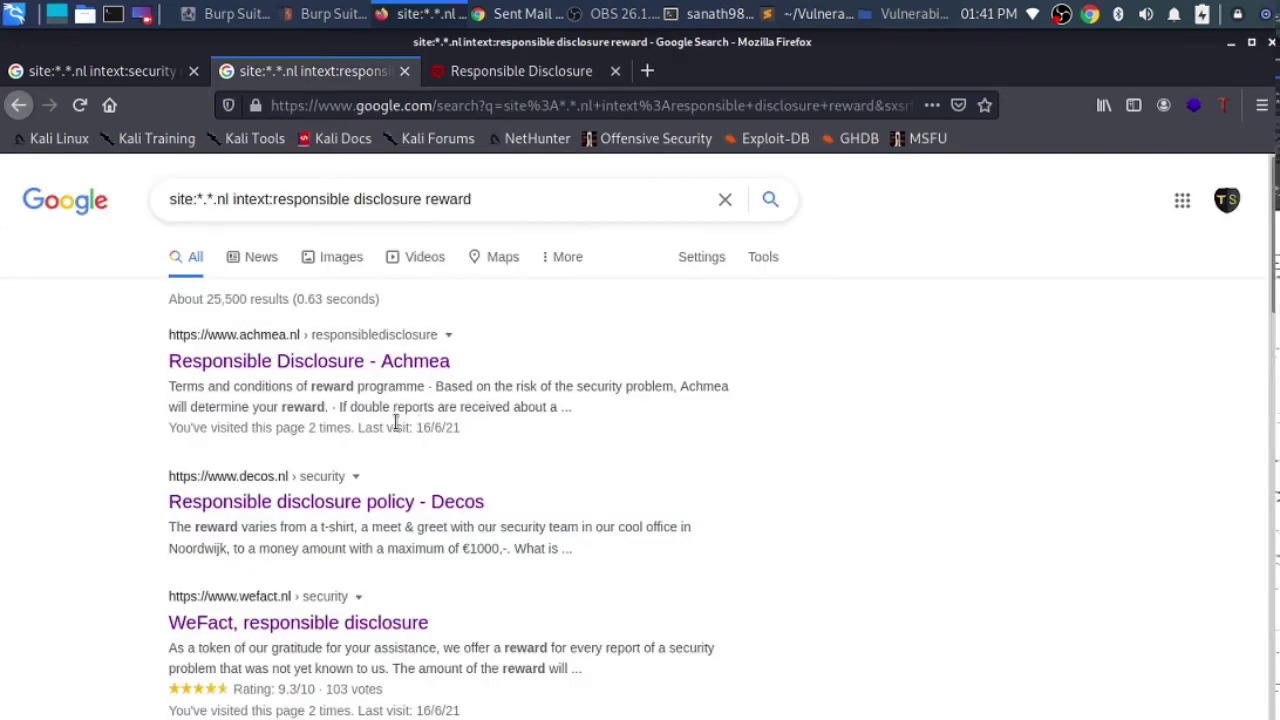
pyautogui.scroll(-3, 400, 435)
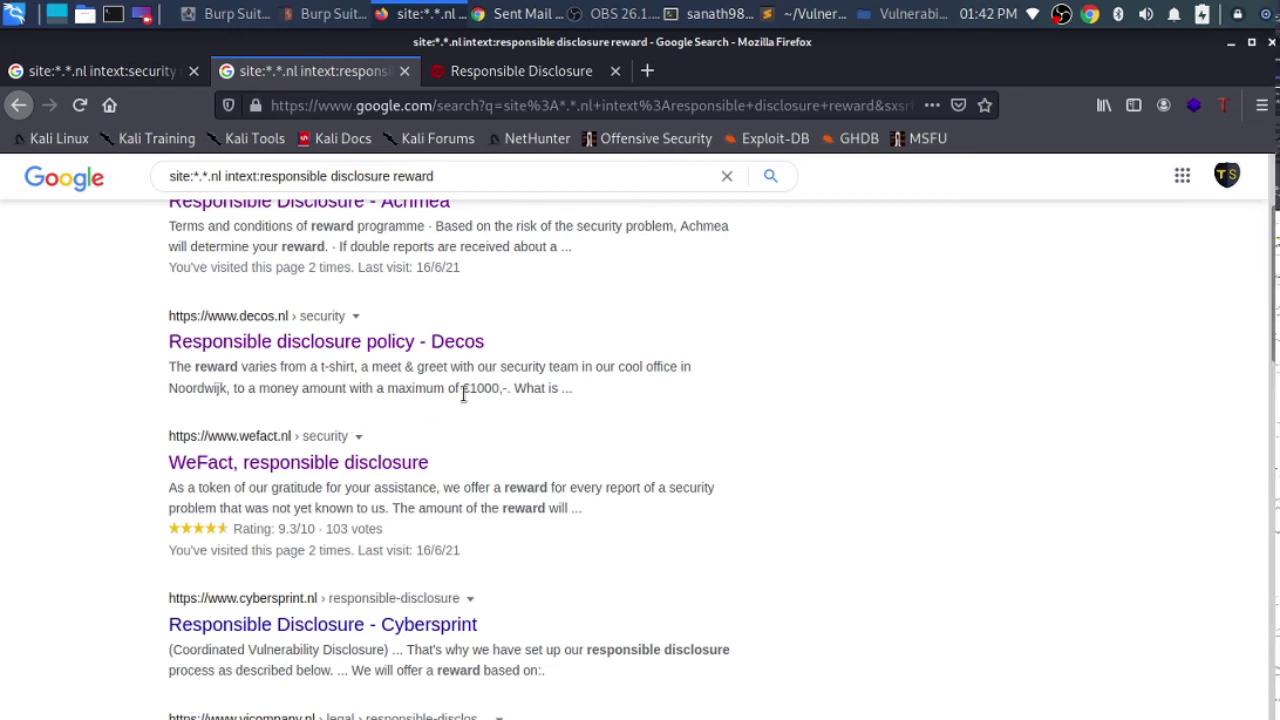
pyautogui.moveTo(463, 394); pyautogui.dragTo(521, 408)
pyautogui.click(572, 410)
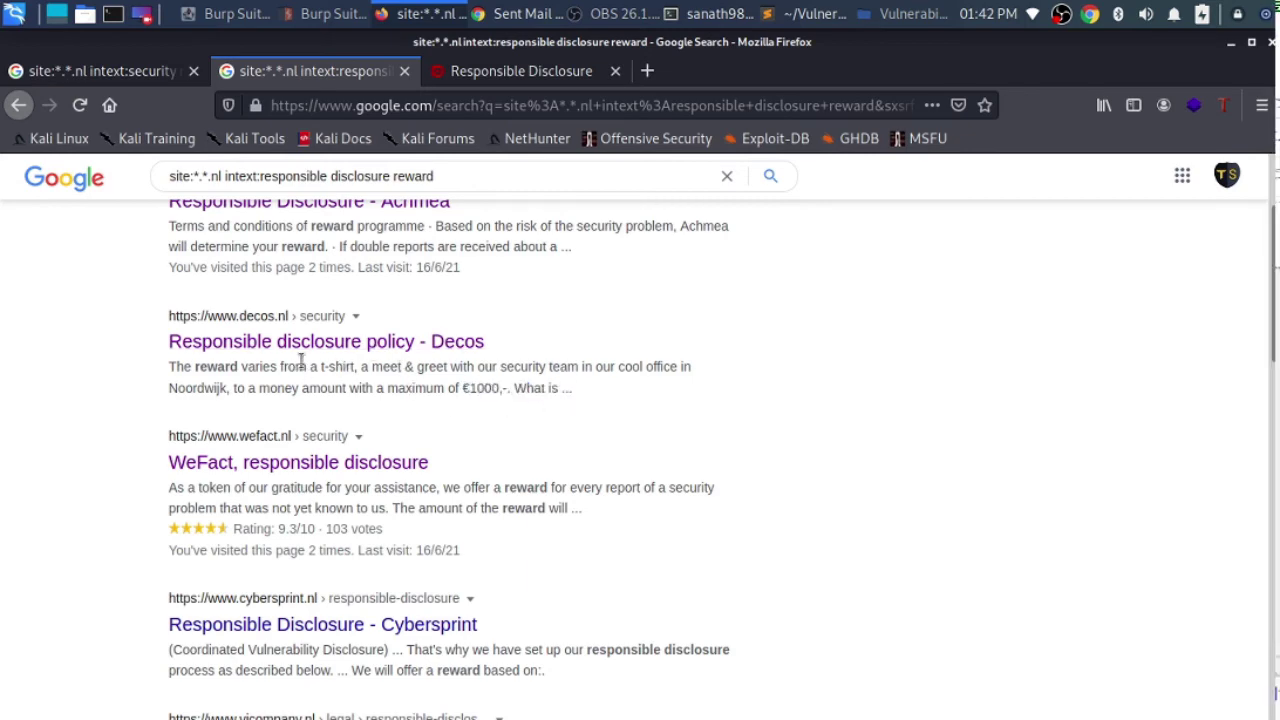
pyautogui.scroll(-4, 460, 455)
pyautogui.scroll(-8, 434, 451)
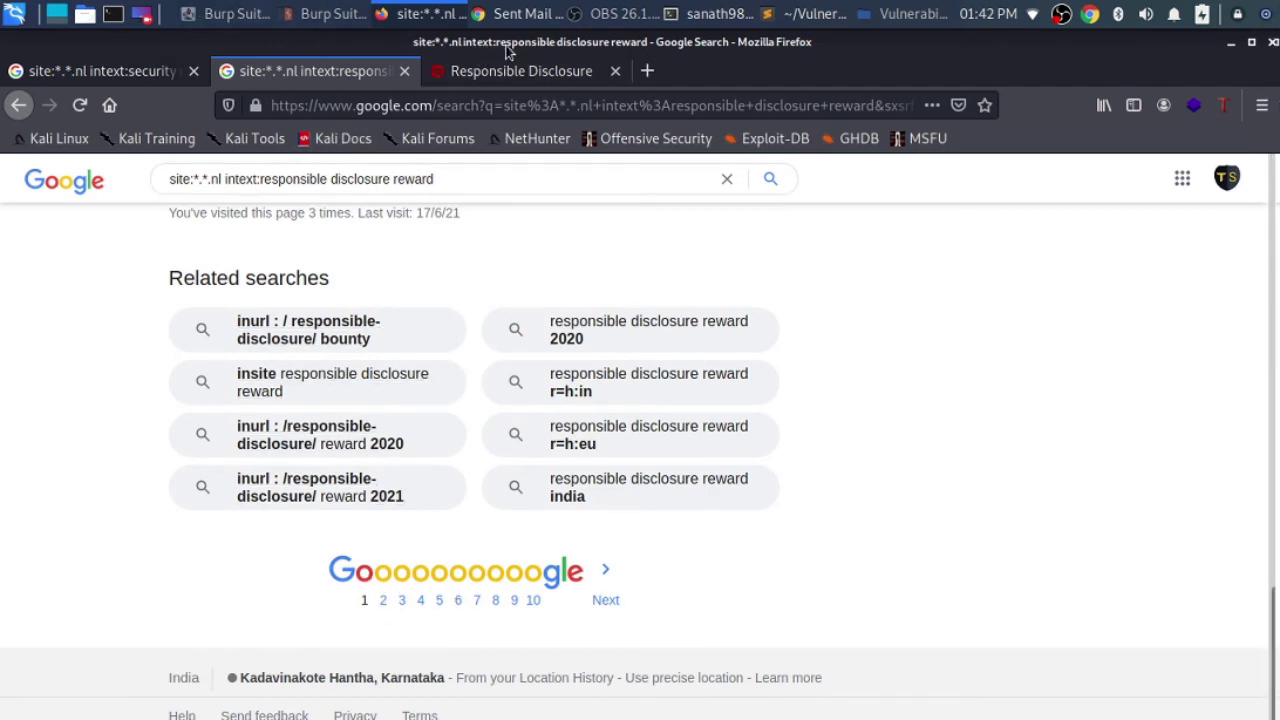
# Look over the dorks in dorks.txt in Sublime Text again, and switch back to the Google results in Firefox.
pyautogui.click(806, 14)
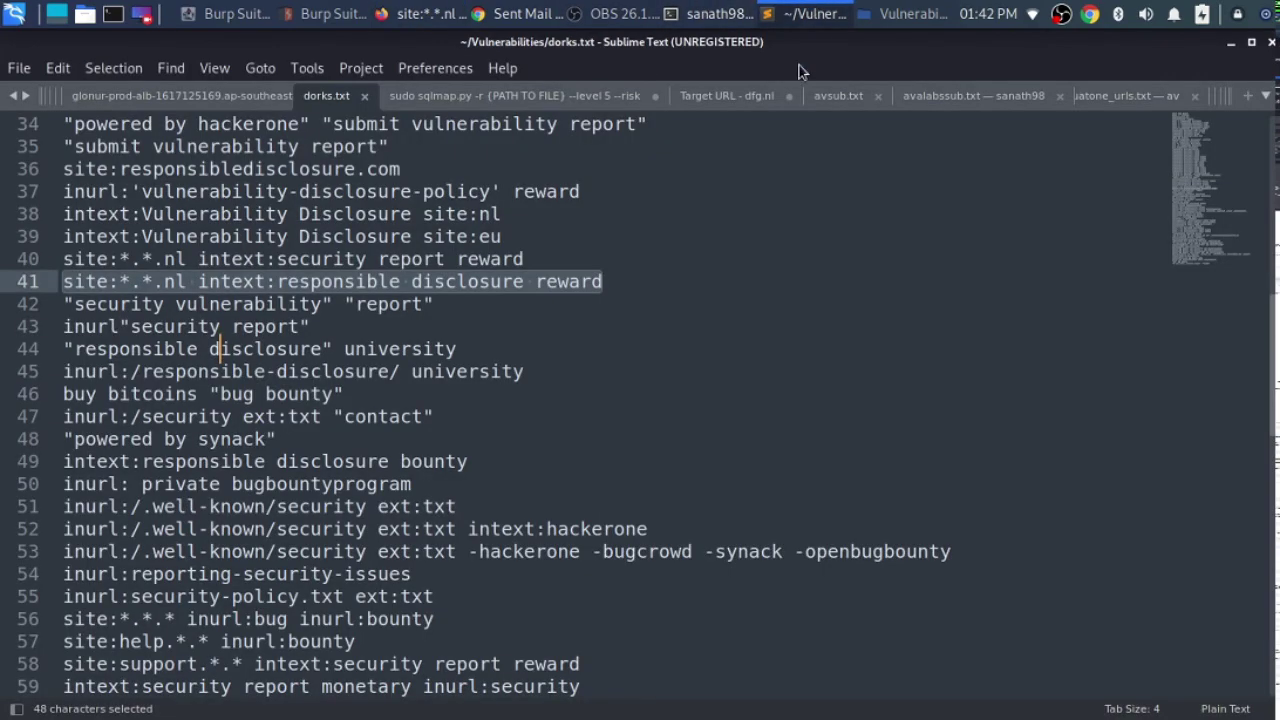
pyautogui.scroll(-5, 744, 291)
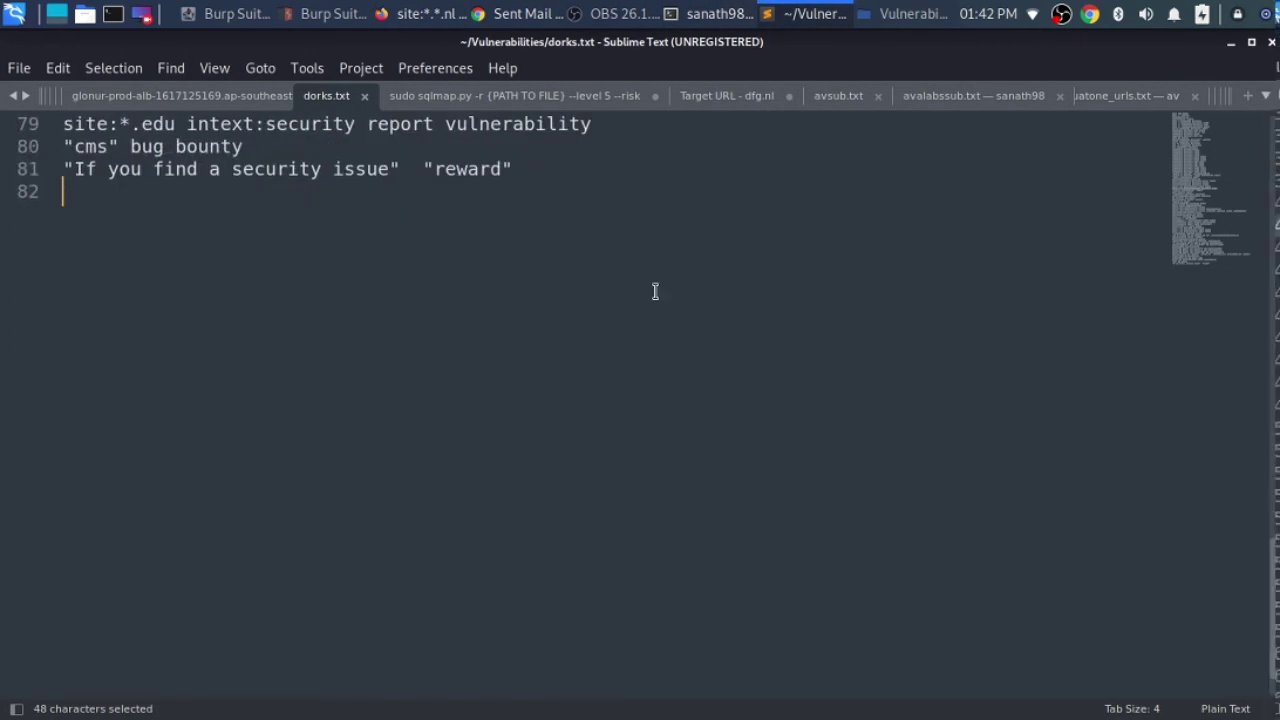
pyautogui.scroll(17, 771, 234)
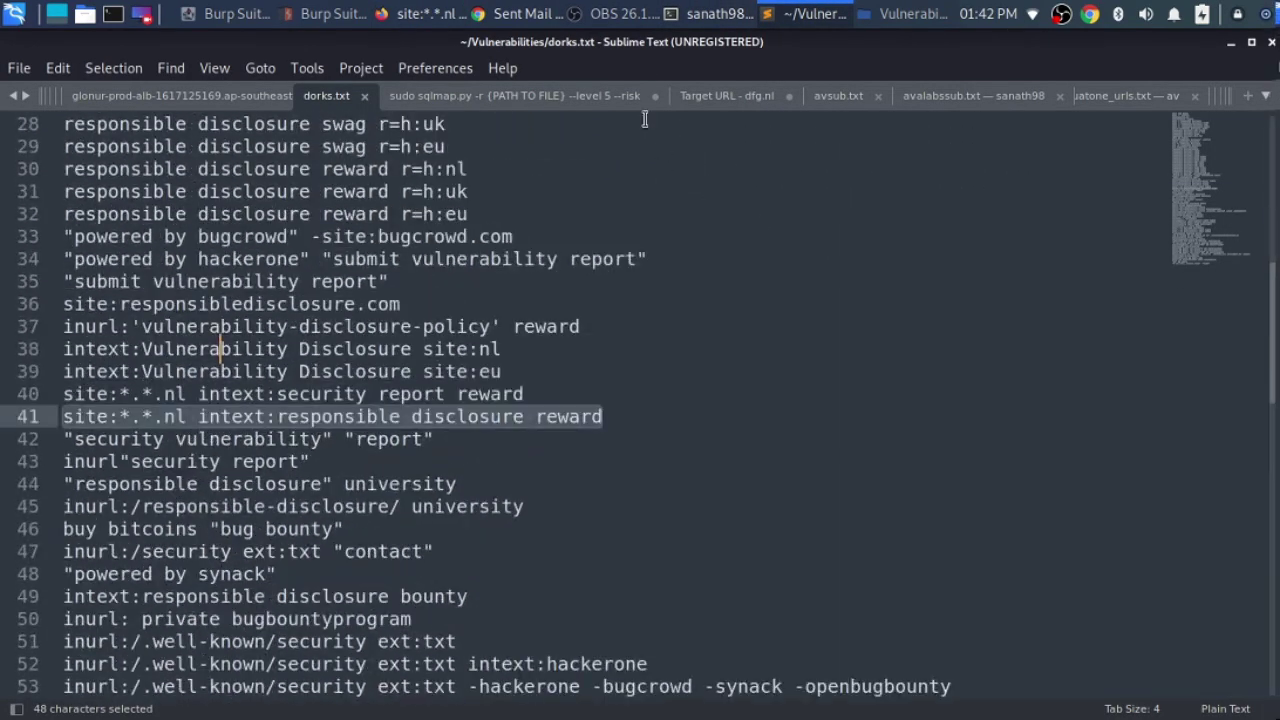
pyautogui.click(456, 10)
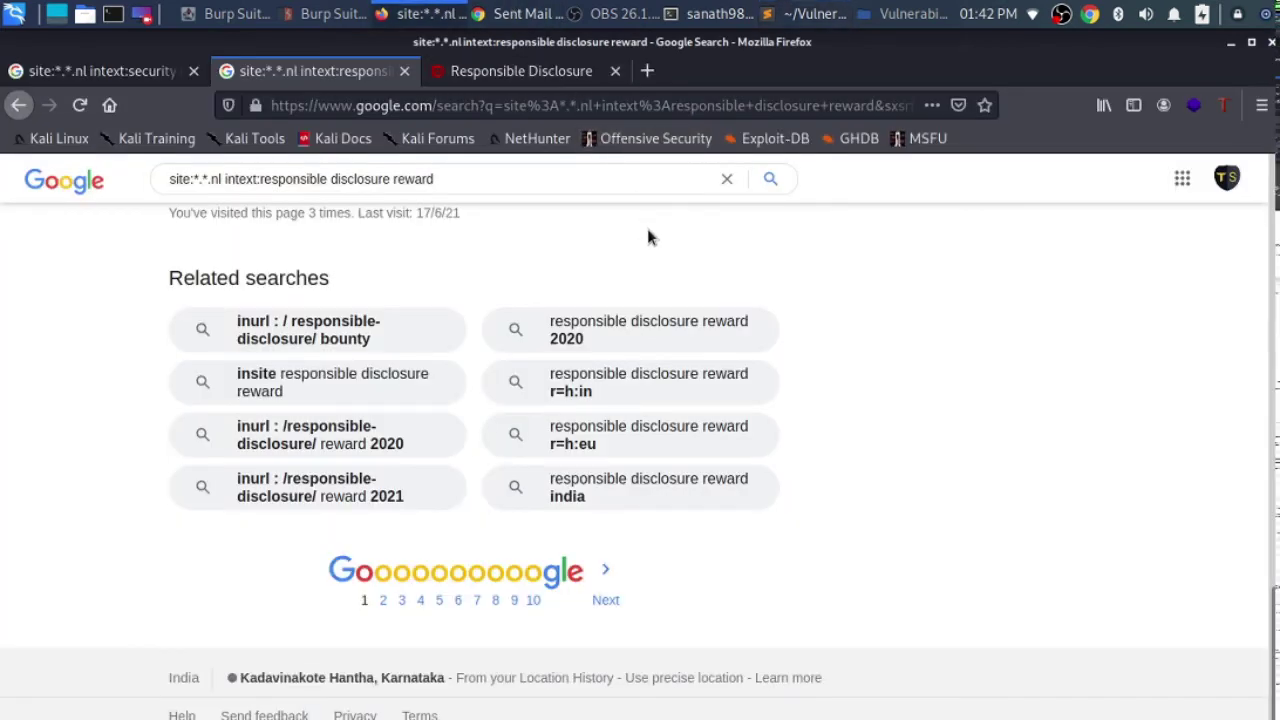